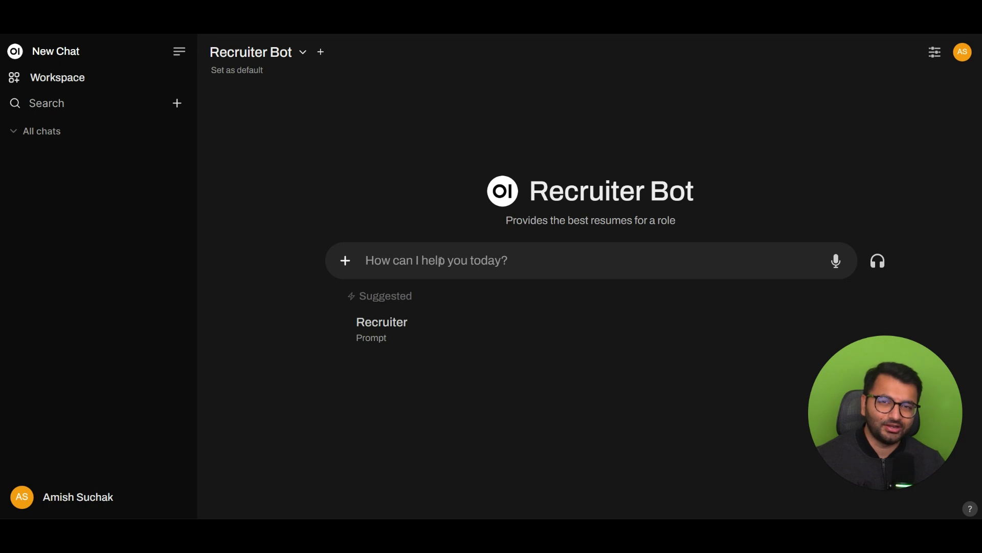
# Send the SQL hiring question and highlight the two recommended candidates' names in the answer
pyautogui.write('I want to hire for a role where the requirement is to have some SQL experience')
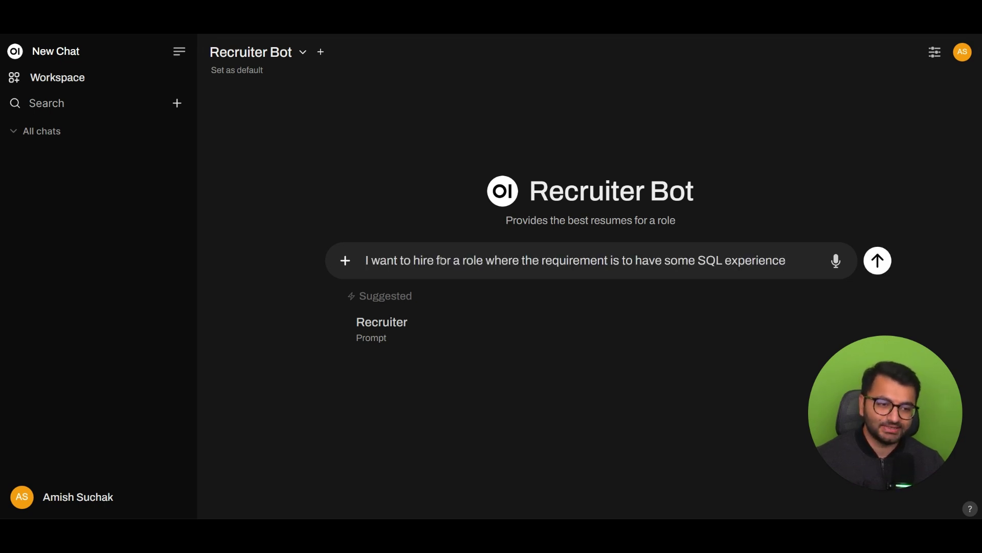
pyautogui.press('Return')
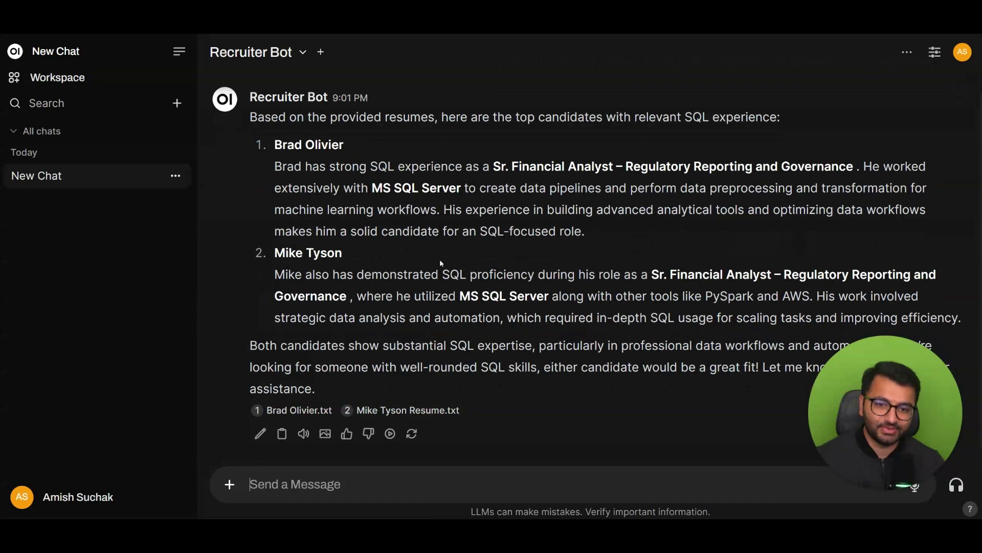
pyautogui.scroll(2, 440, 259)
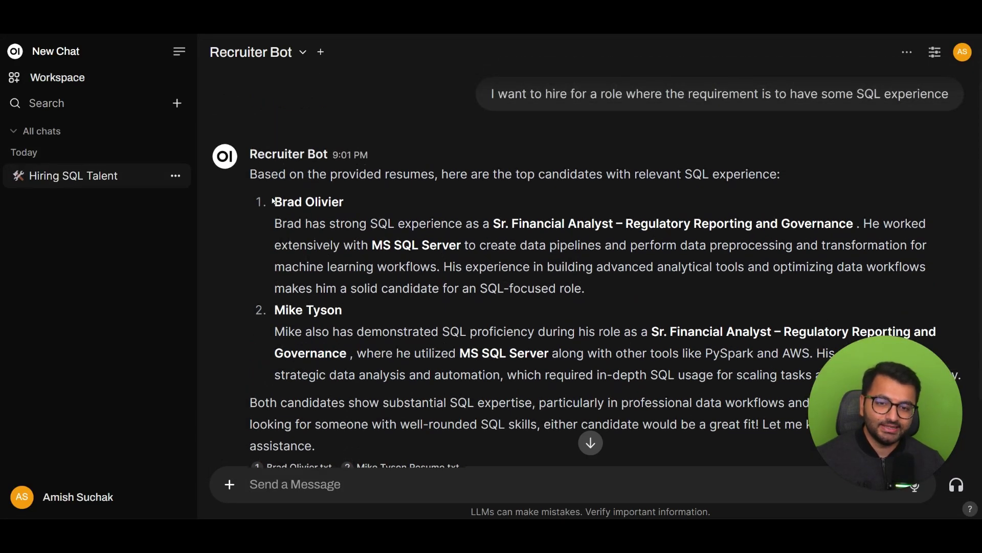
pyautogui.moveTo(274, 201); pyautogui.dragTo(346, 203)
pyautogui.moveTo(277, 310); pyautogui.dragTo(346, 309)
# Check the first cited resume's database and cloud skills in the citation view, then close it
pyautogui.scroll(-2, 374, 285)
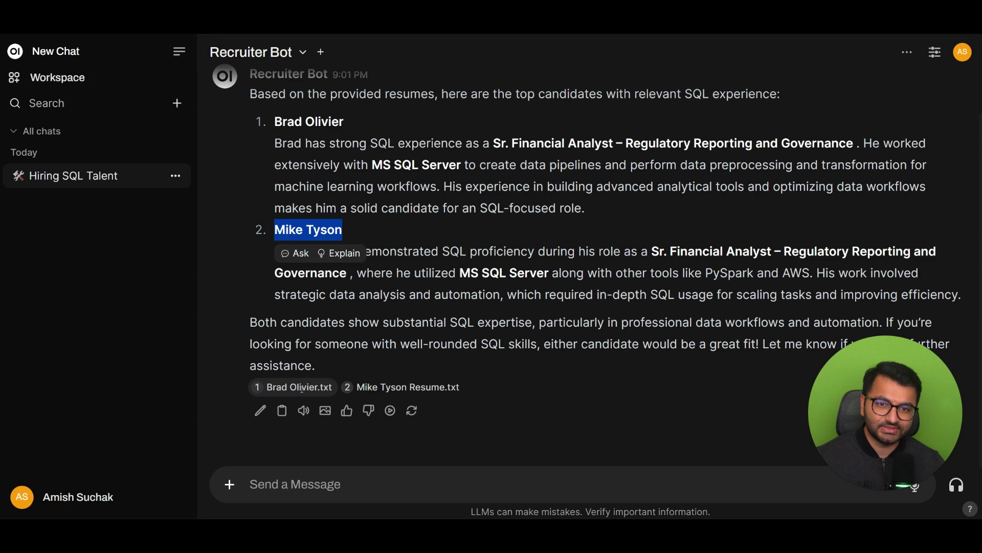
pyautogui.click(302, 389)
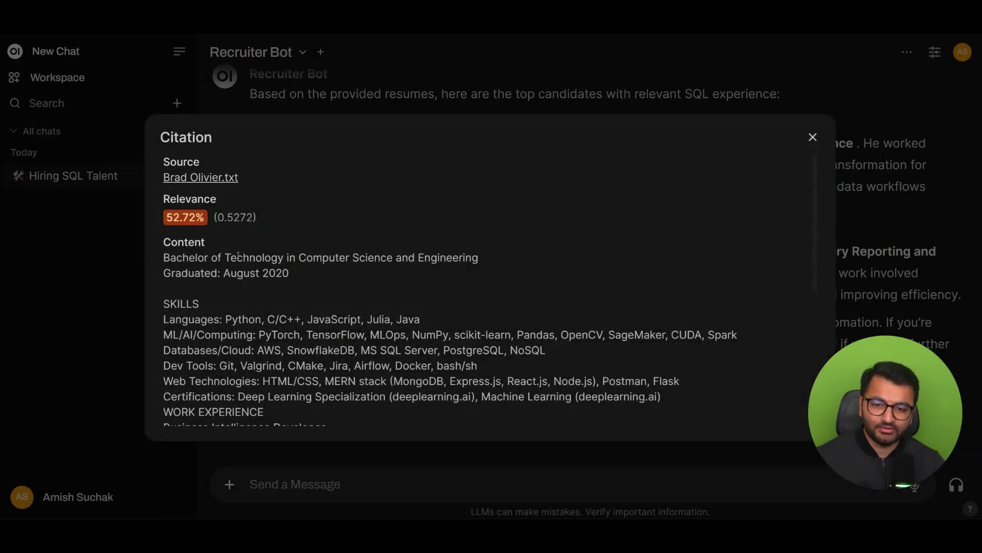
pyautogui.scroll(-1, 255, 284)
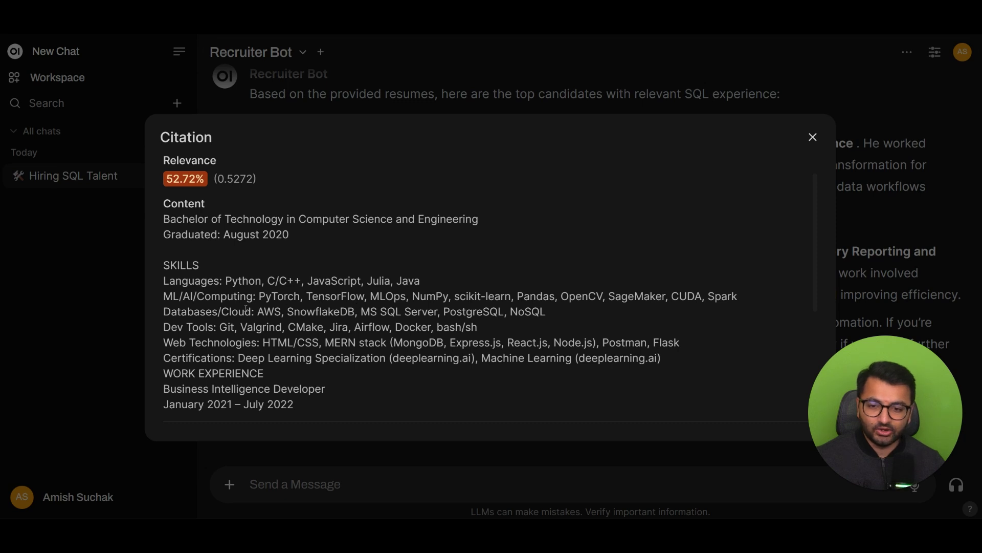
pyautogui.moveTo(252, 311); pyautogui.dragTo(548, 316)
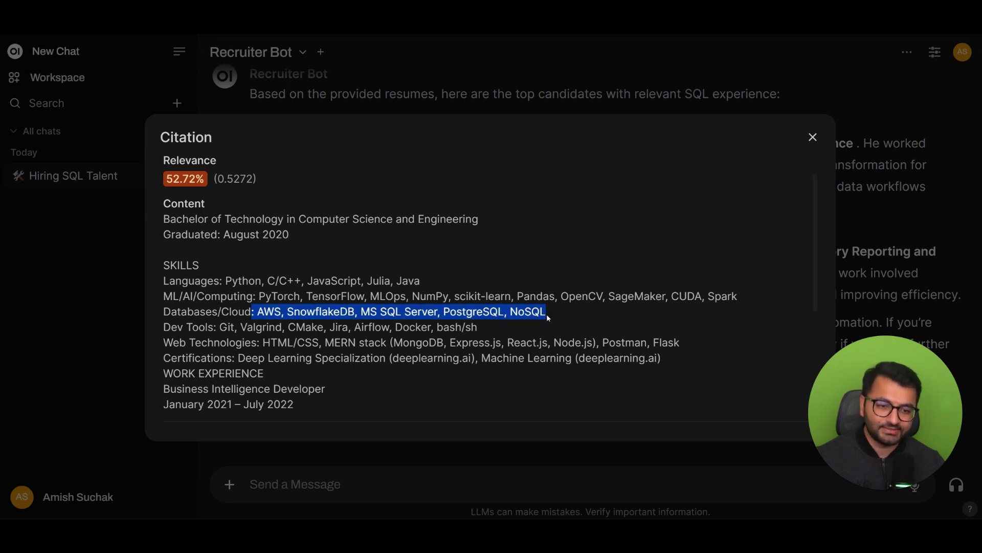
pyautogui.click(537, 443)
pyautogui.scroll(2, 593, 338)
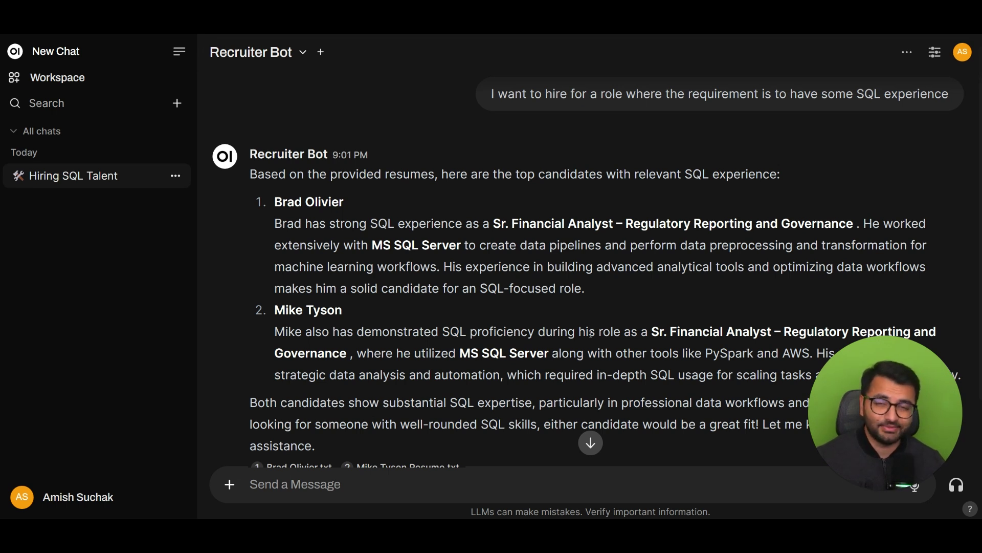
# Paste the digital marketing question into the message box and send it to Recruiter Bot
pyautogui.scroll(-3, 592, 334)
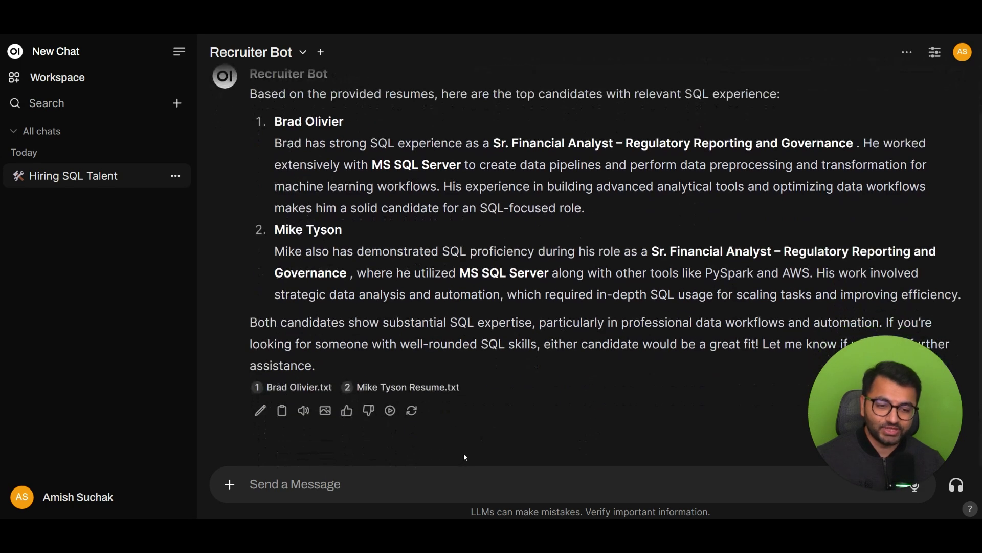
pyautogui.click(677, 485)
pyautogui.write('help me search for people with experience in digital marketing')
pyautogui.press('Return')
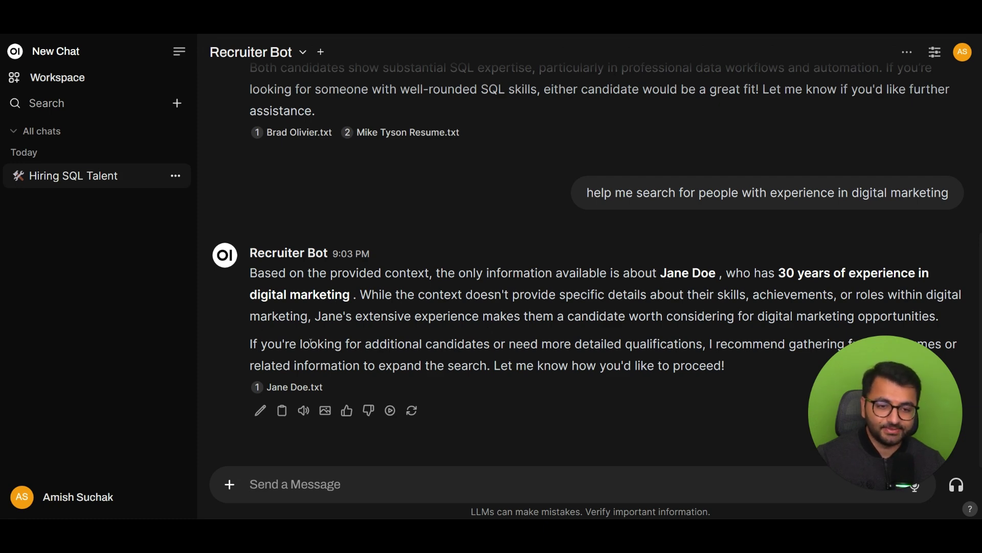
# Review the cited resume's years-of-experience line, then close the citation view
pyautogui.click(287, 387)
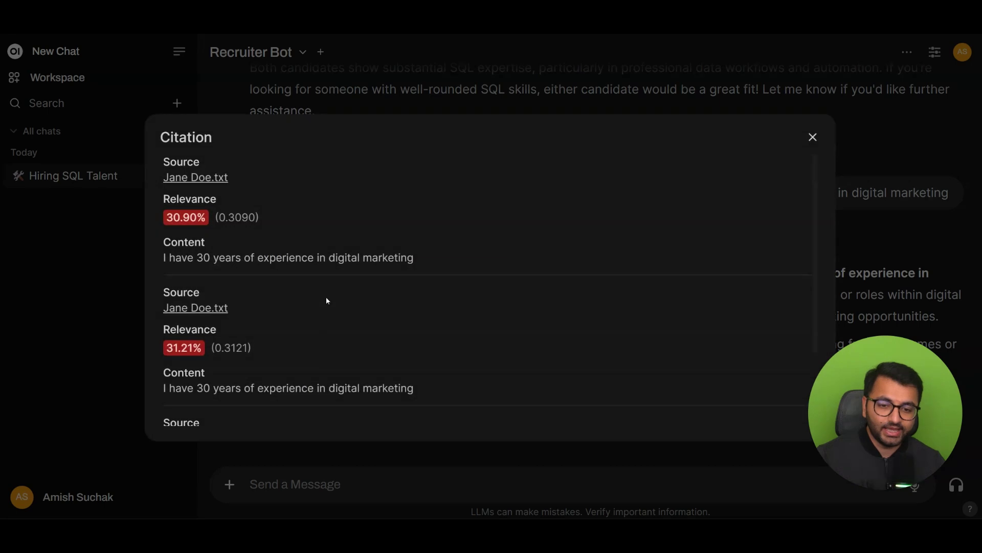
pyautogui.moveTo(204, 258); pyautogui.dragTo(359, 257)
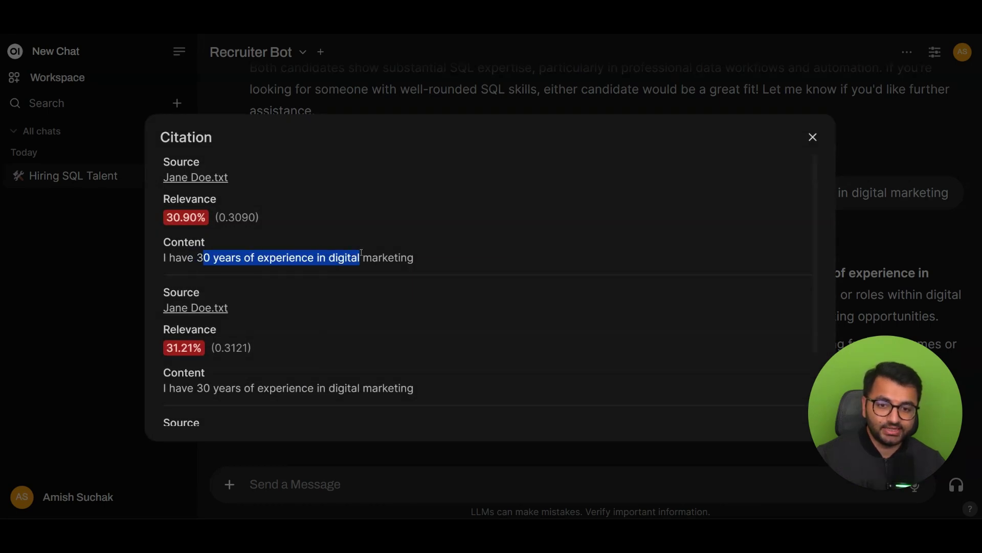
pyautogui.click(870, 215)
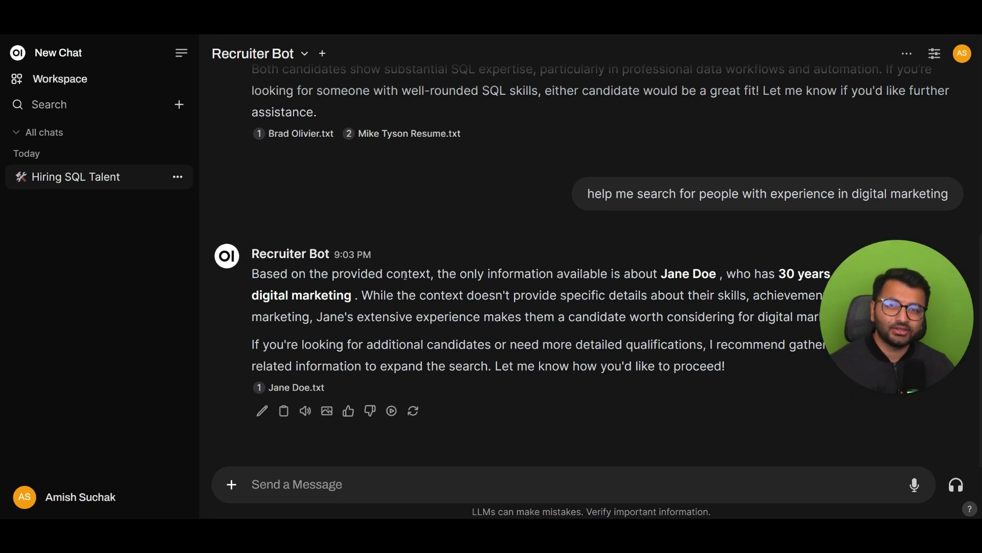
pyautogui.moveTo(451, 121)
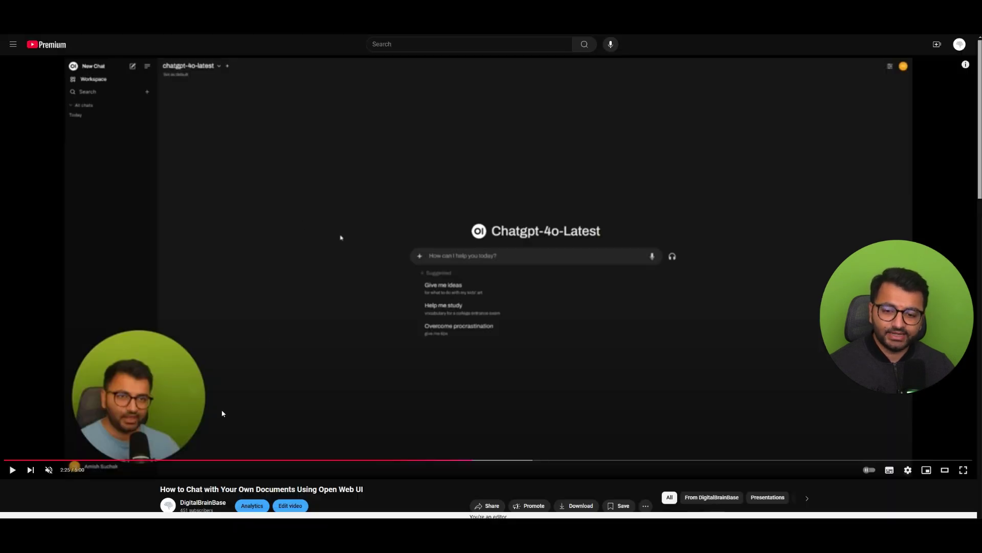
pyautogui.moveTo(221, 489); pyautogui.dragTo(404, 490)
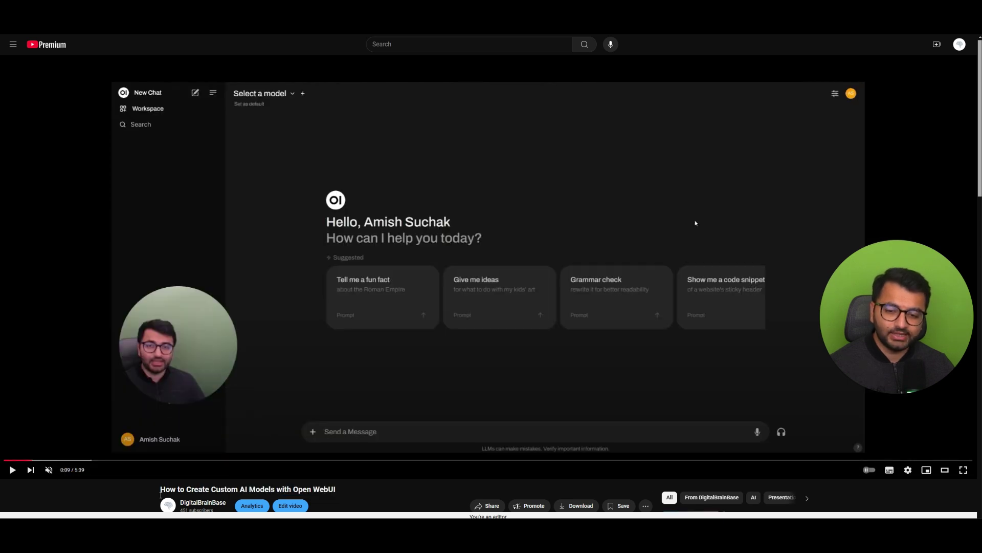
pyautogui.moveTo(160, 489); pyautogui.dragTo(357, 493)
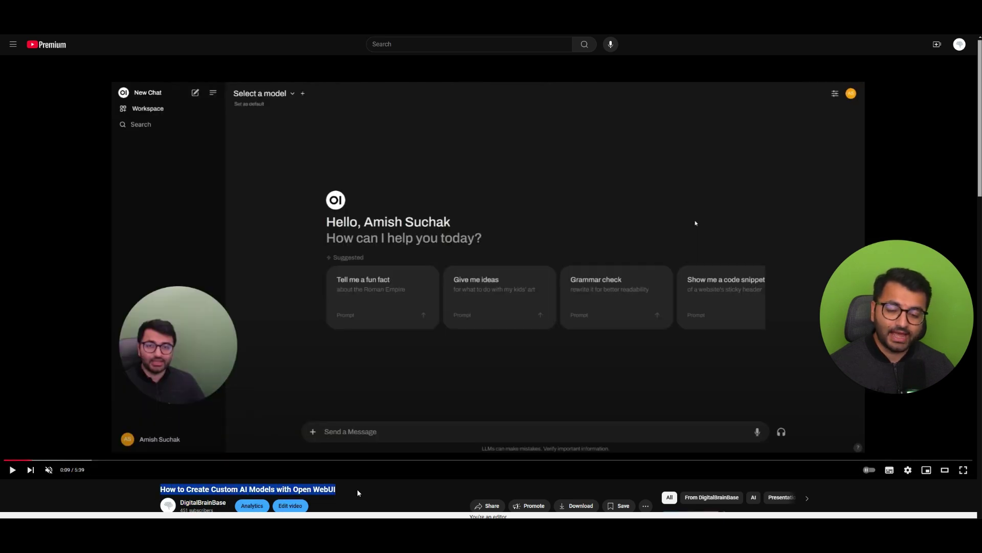
pyautogui.click(357, 493)
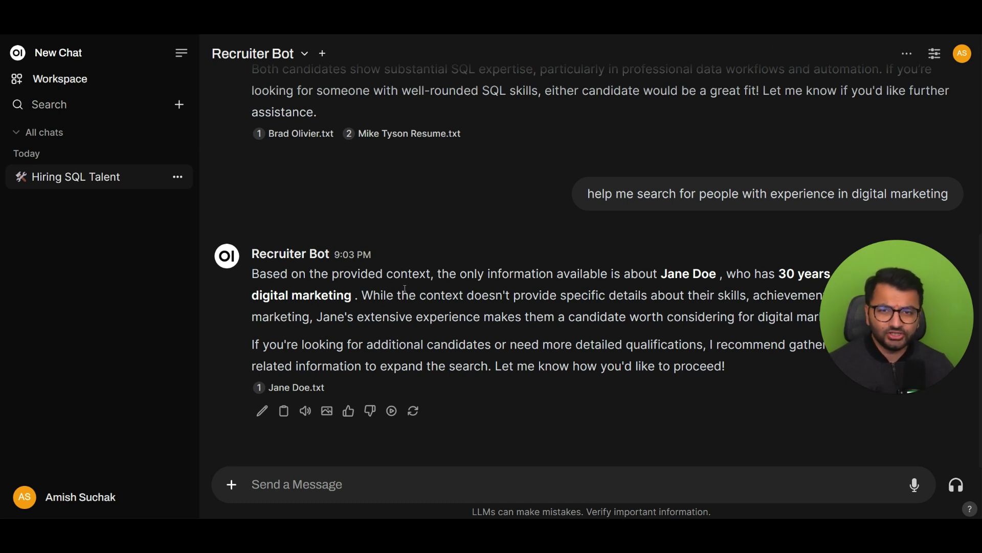
# Go from the account menu to the Admin Panel, then show the Workspace's four custom models
pyautogui.click(82, 498)
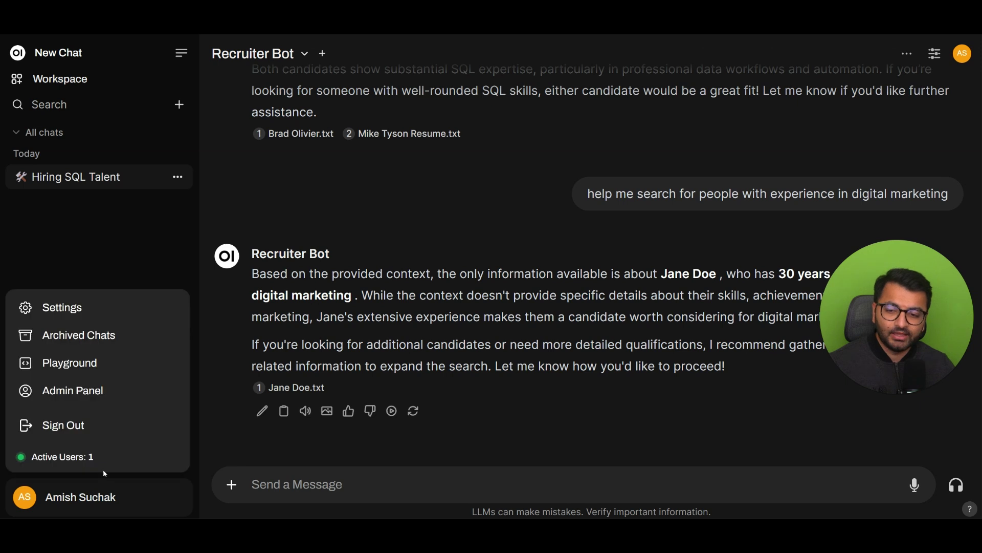
pyautogui.click(116, 393)
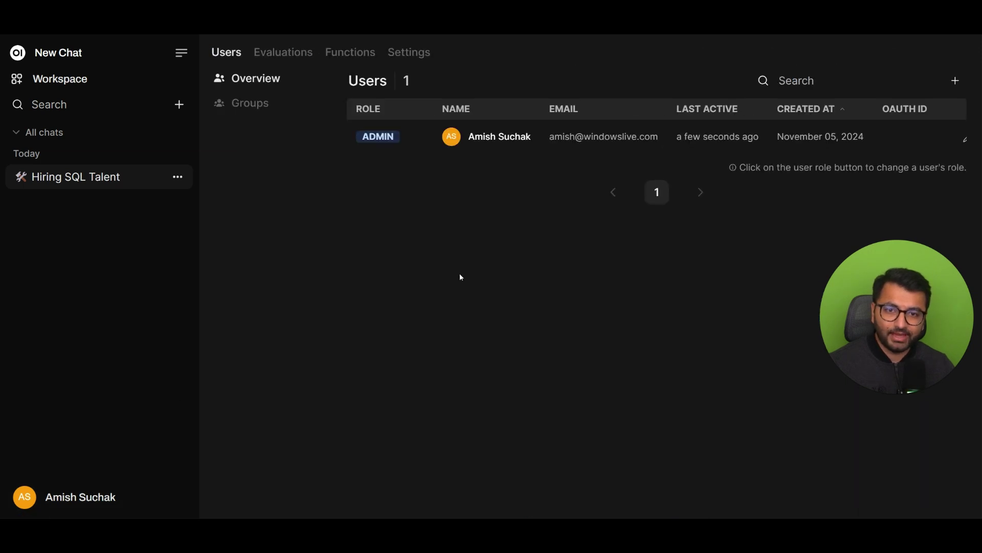
pyautogui.click(90, 86)
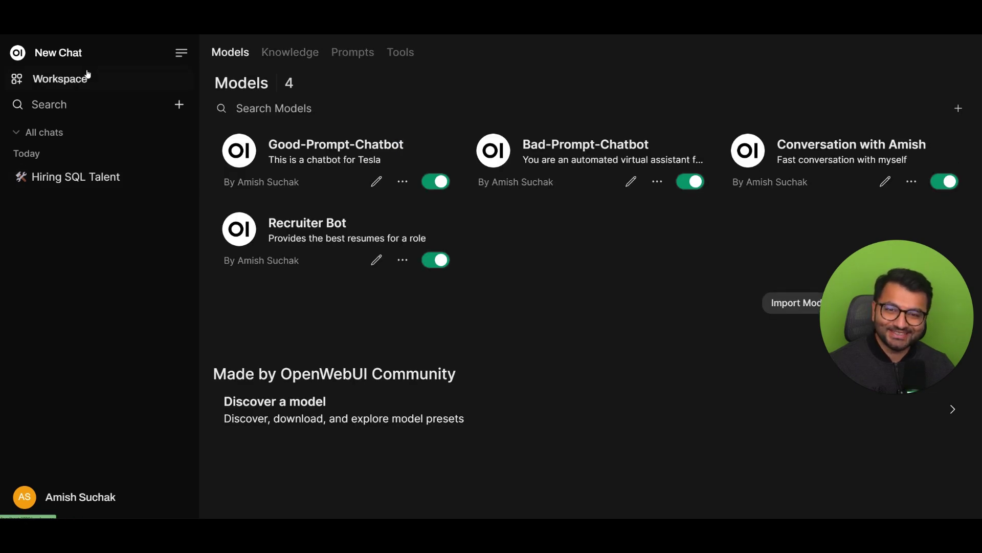
# Open Candidate Resume Pool, read the second, third and fourth resume files, then return to Knowledge
pyautogui.click(288, 51)
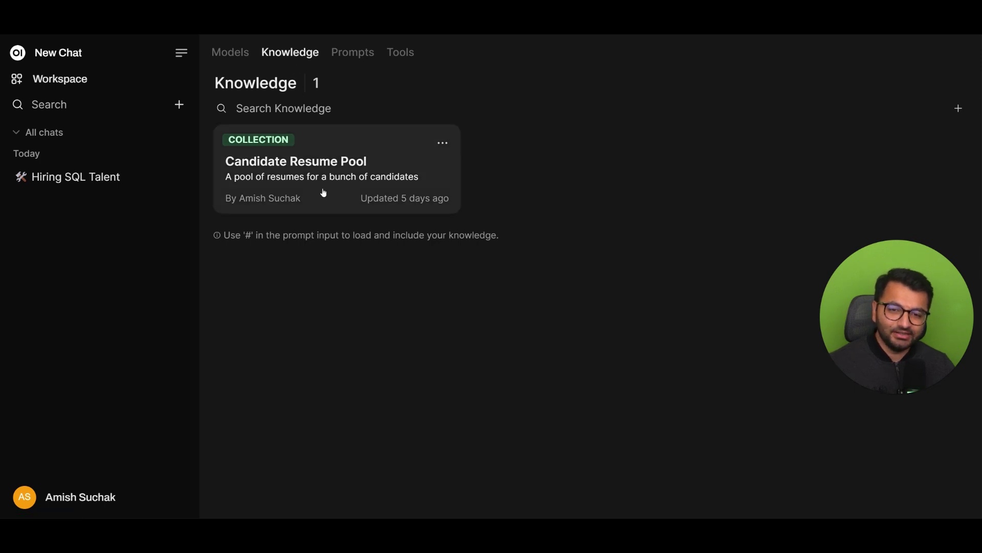
pyautogui.click(340, 163)
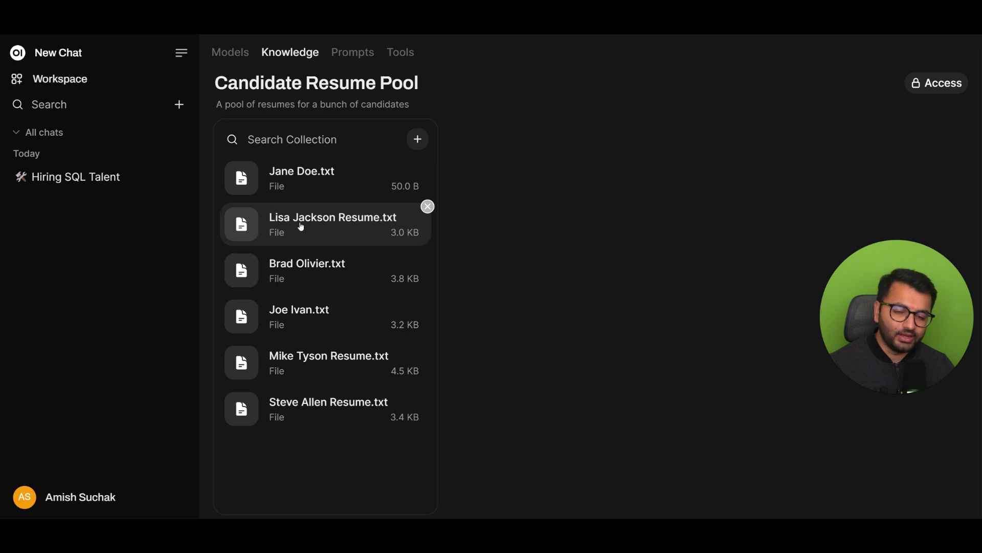
pyautogui.click(301, 229)
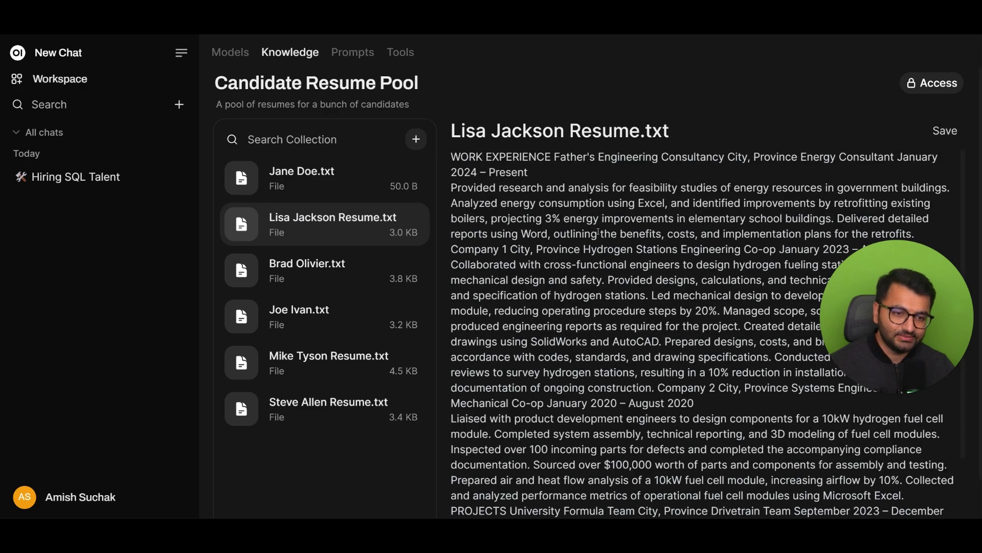
pyautogui.scroll(-5, 598, 231)
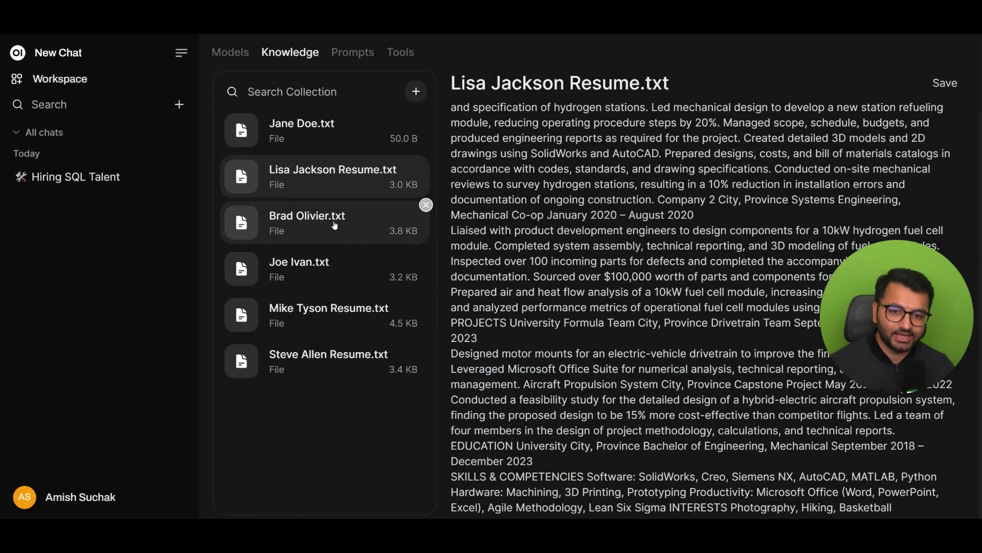
pyautogui.click(335, 226)
pyautogui.scroll(-3, 640, 307)
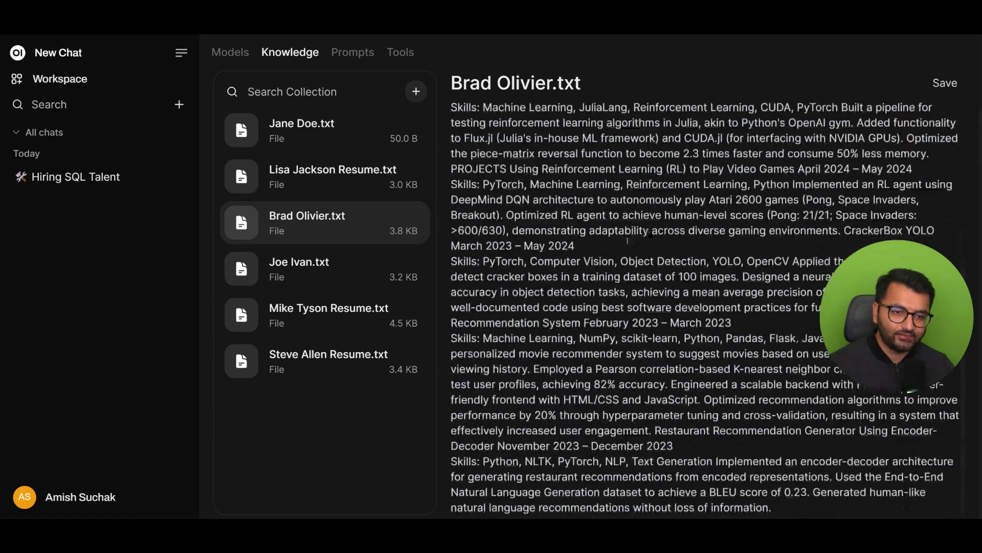
pyautogui.click(299, 271)
pyautogui.moveTo(361, 269)
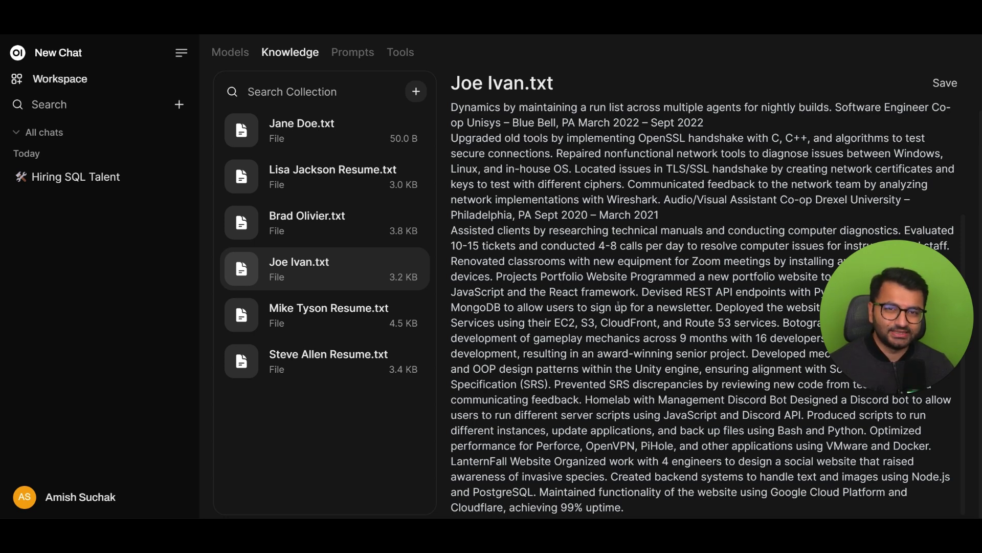
pyautogui.scroll(3, 583, 302)
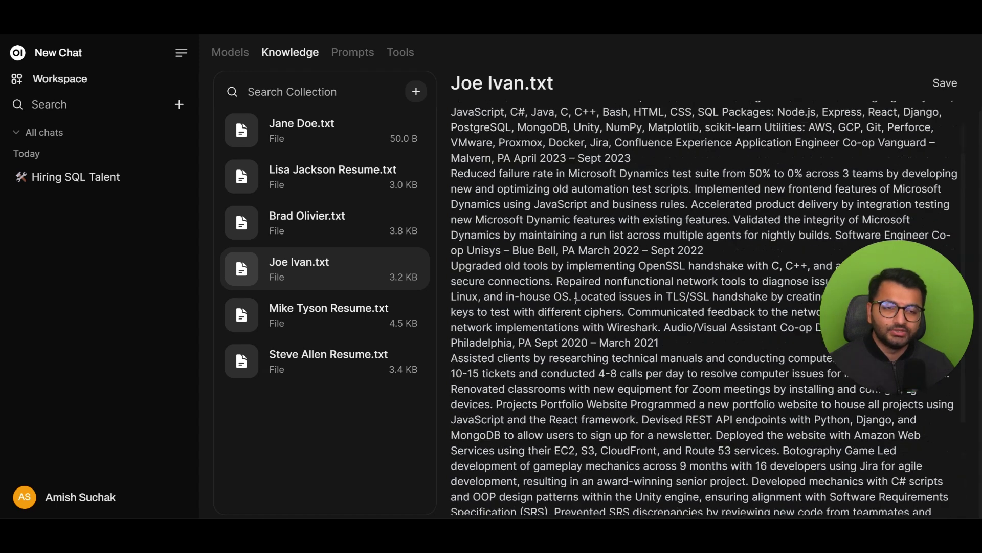
pyautogui.click(300, 54)
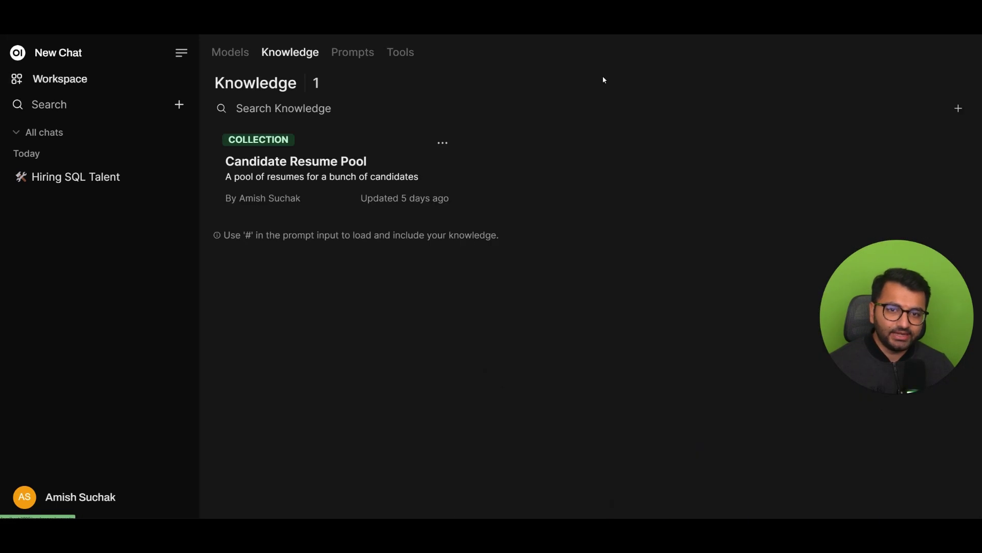
# Start a new knowledge base named 'Resume pool', discarding the partly typed description
pyautogui.click(956, 110)
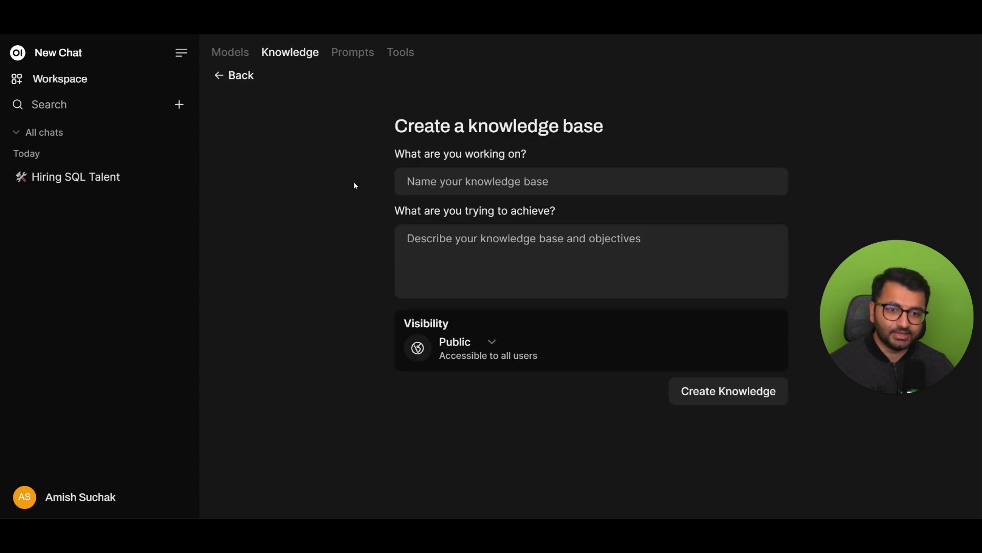
pyautogui.click(503, 182)
pyautogui.write('Resume pool')
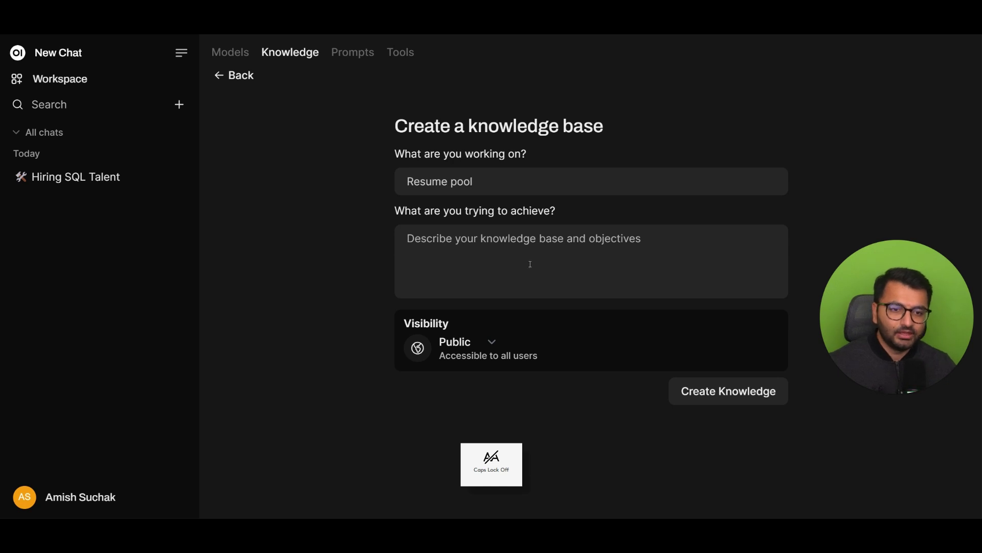
pyautogui.press('capslock')
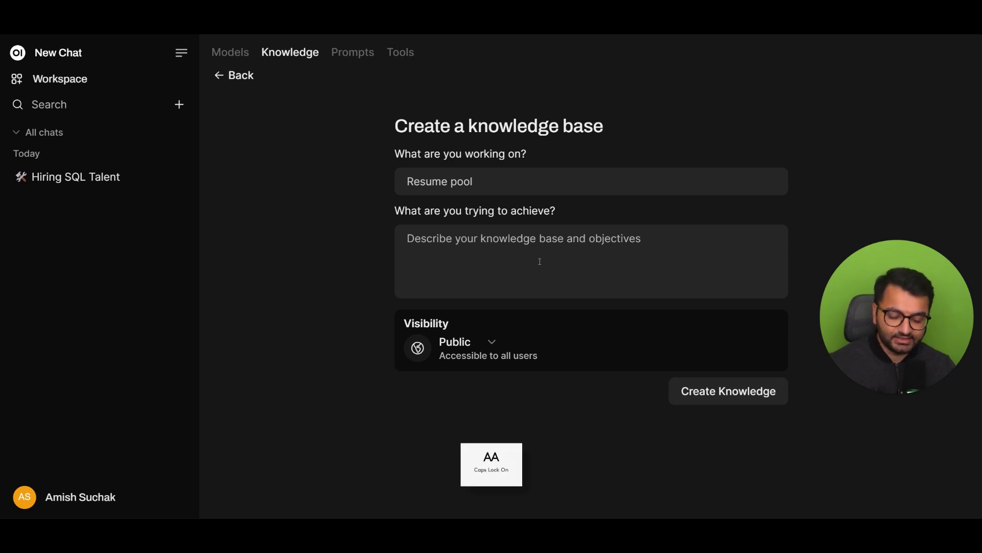
pyautogui.write('C')
pyautogui.press('capslock')
pyautogui.write('onte')
pyautogui.press('BackSpace')
pyautogui.press('BackSpace')
pyautogui.press('BackSpace')
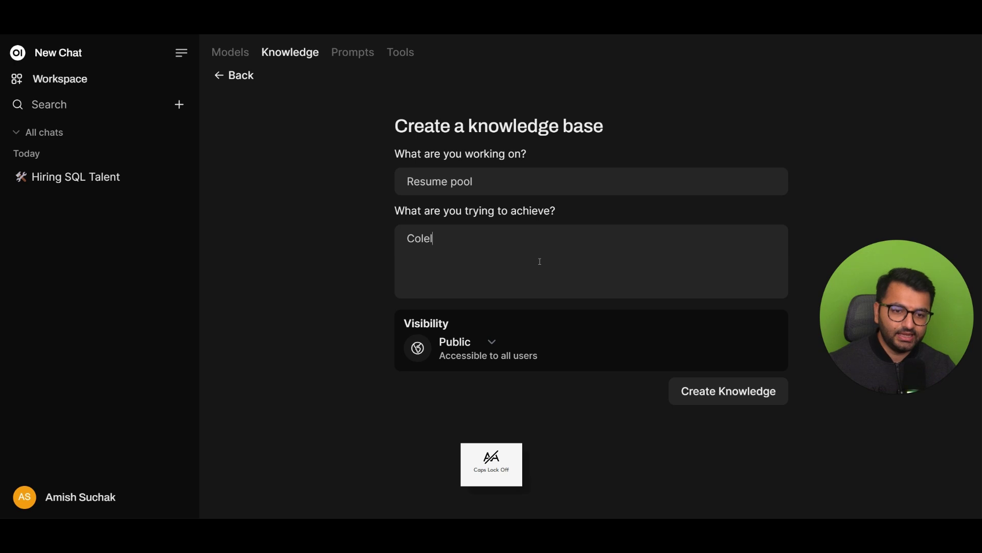
pyautogui.press('BackSpace')
pyautogui.press('BackSpace')
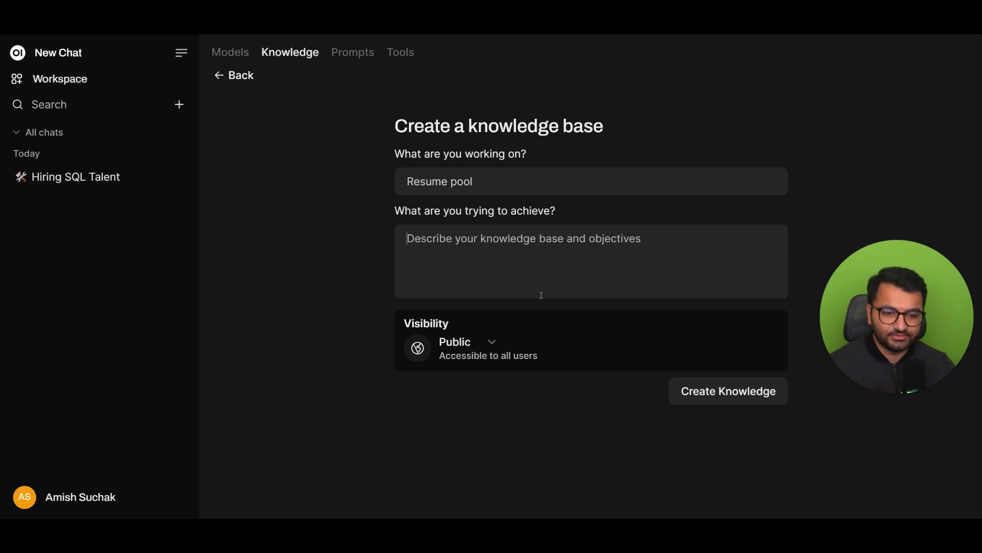
# Switch the knowledge base visibility between Public and Private, ending on Public
pyautogui.click(490, 344)
pyautogui.click(545, 335)
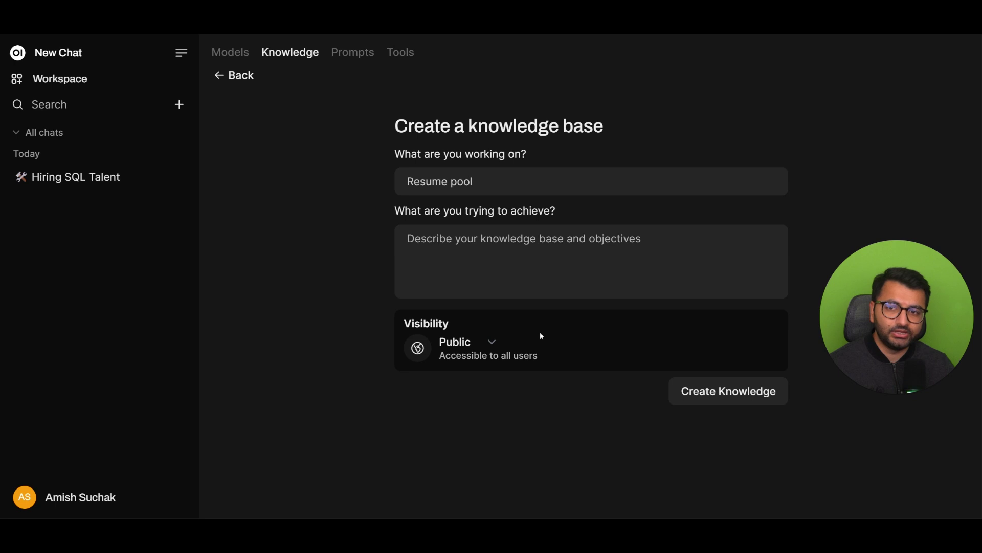
pyautogui.click(502, 350)
pyautogui.click(503, 352)
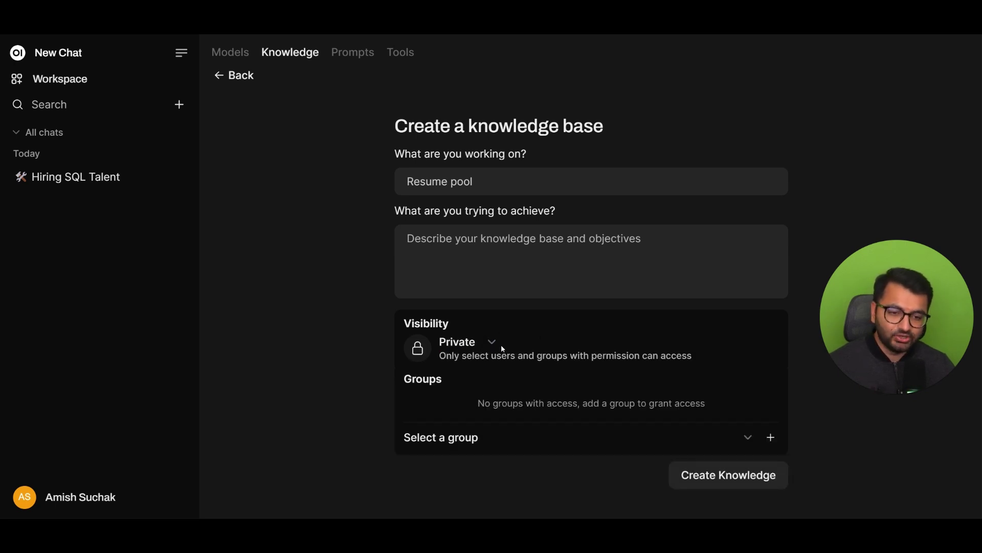
pyautogui.click(503, 349)
pyautogui.click(494, 374)
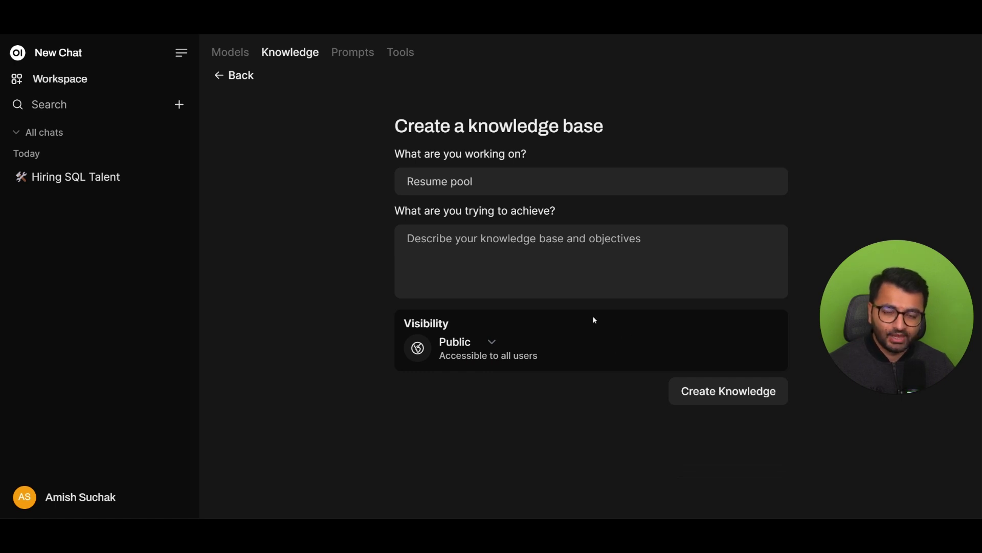
# Start a new custom model from the Models list and name it 'Recruiter Bot'
pyautogui.click(242, 57)
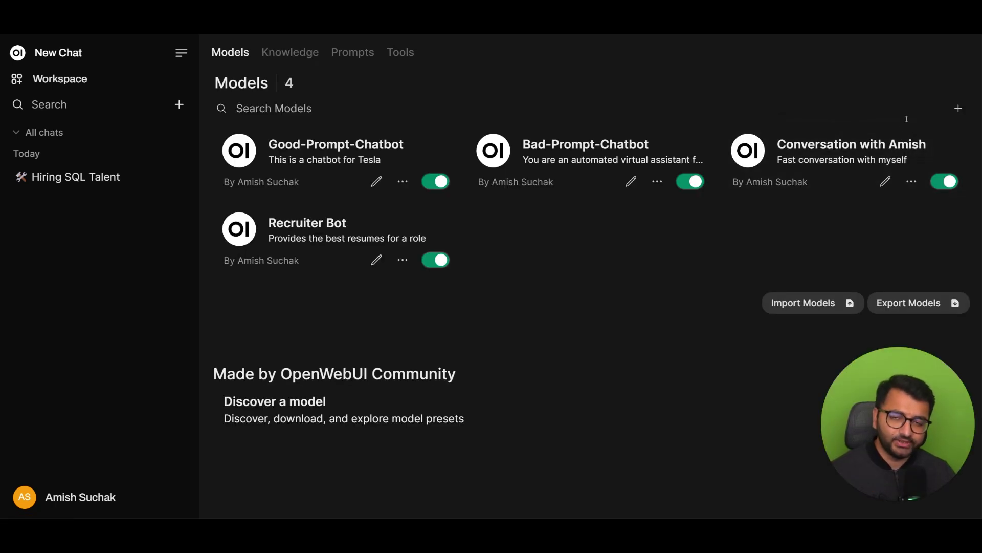
pyautogui.click(958, 108)
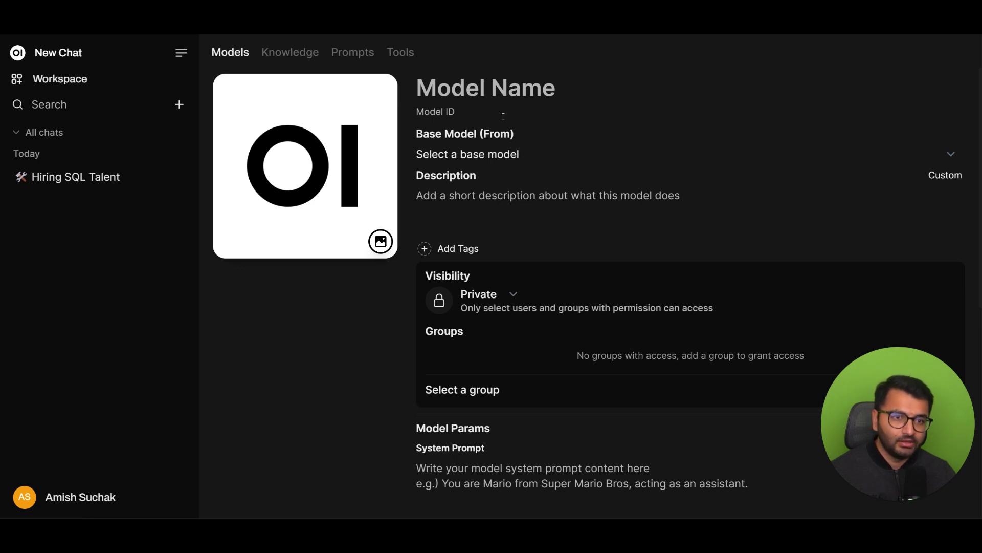
pyautogui.click(444, 91)
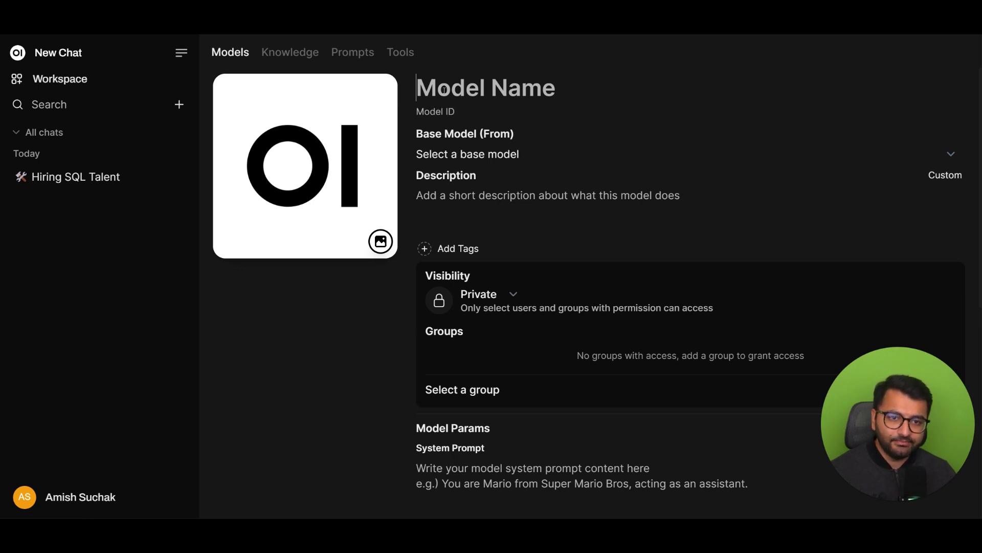
pyautogui.write('Recruiter Bot')
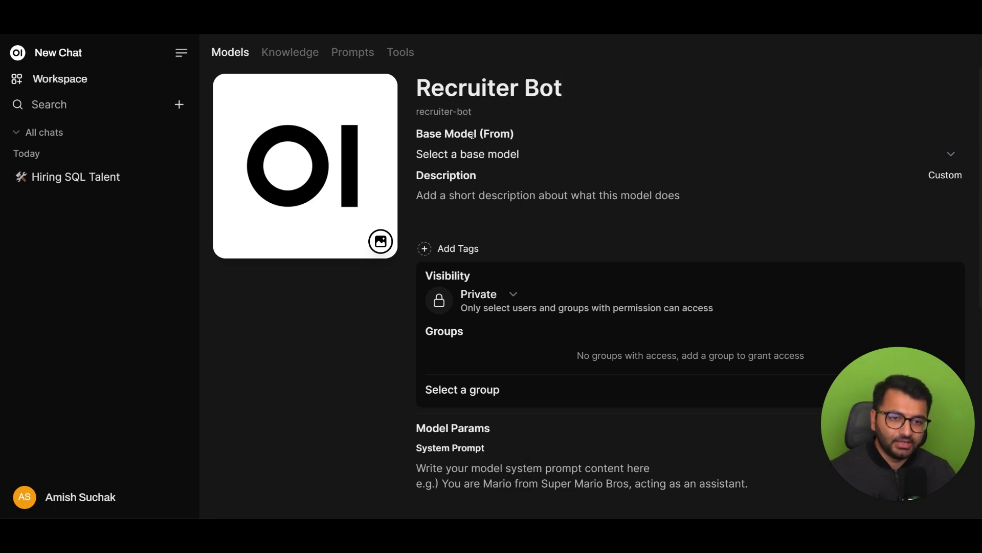
# Choose llama3.2:latest as the model's base model
pyautogui.click(477, 154)
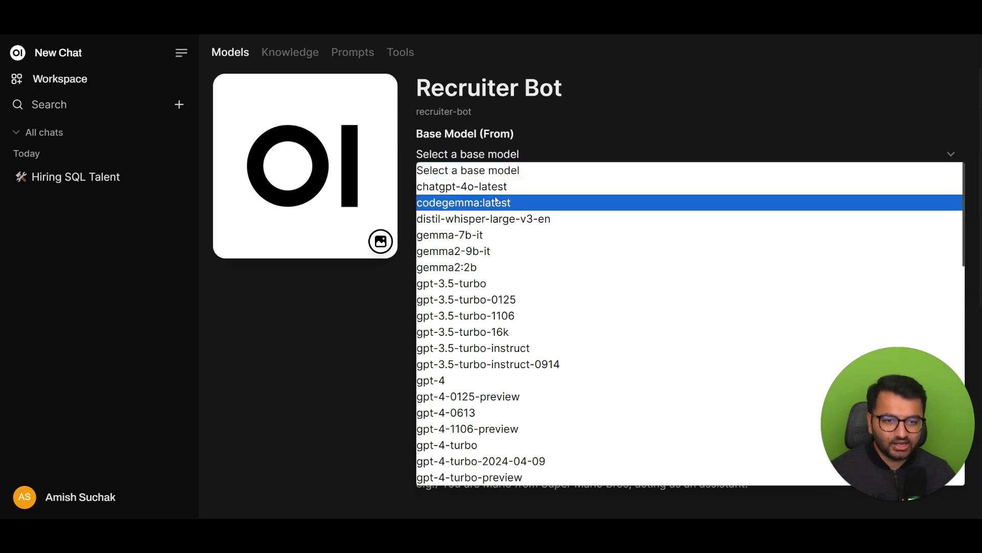
pyautogui.scroll(-9, 538, 287)
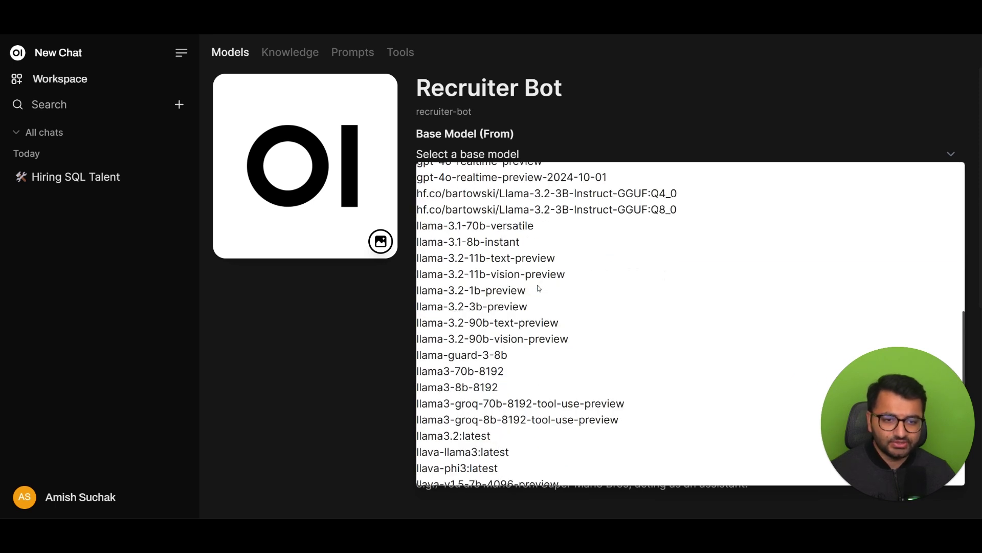
pyautogui.scroll(-3, 532, 290)
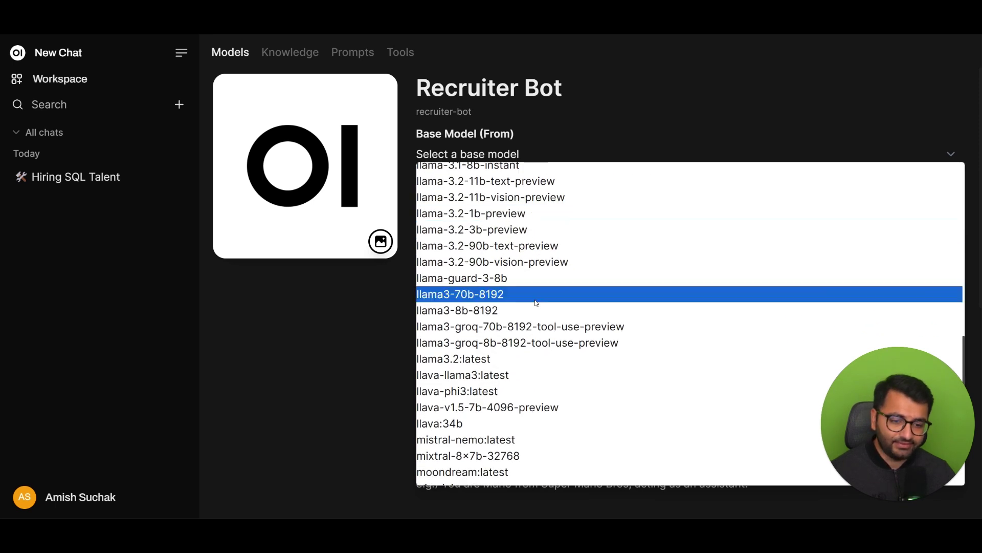
pyautogui.click(516, 360)
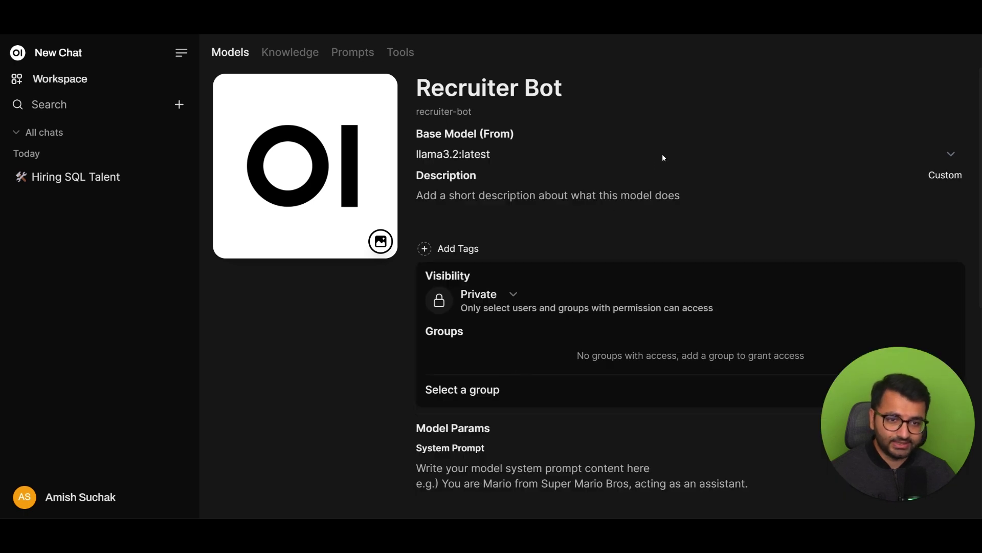
# Enter 'Resume review bot' as the description and leave visibility on Private
pyautogui.click(646, 190)
pyautogui.press('capslock')
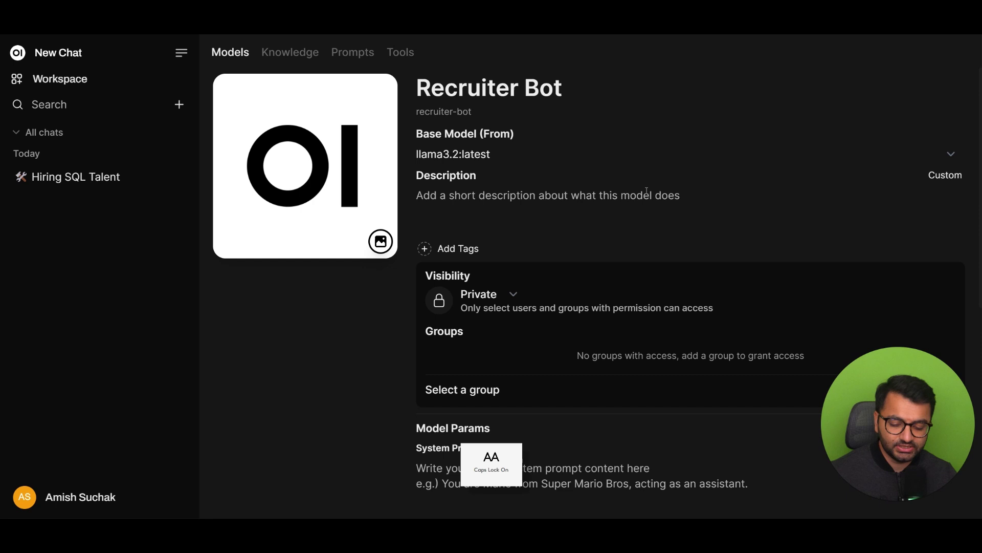
pyautogui.write('R')
pyautogui.press('capslock')
pyautogui.write('ess')
pyautogui.press('BackSpace')
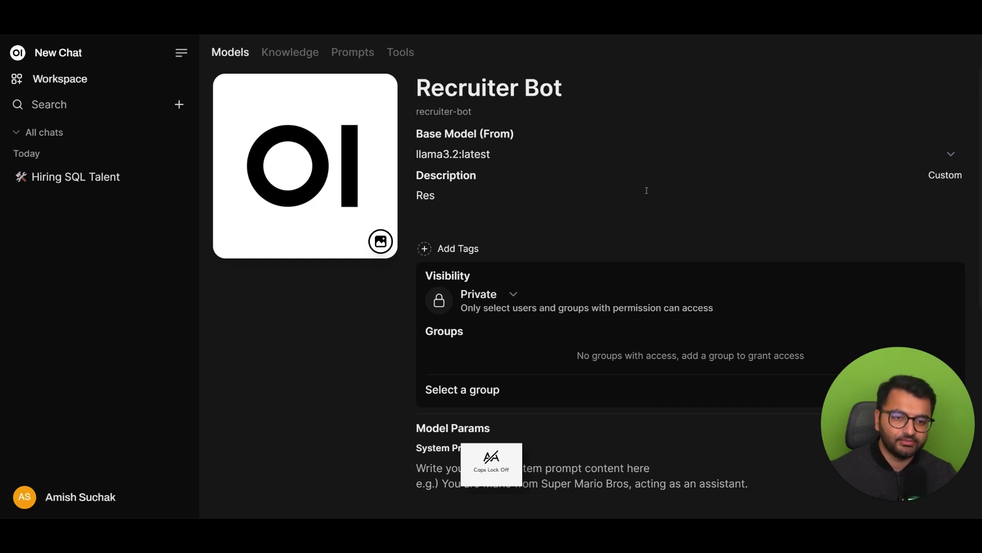
pyautogui.write('ume review bot')
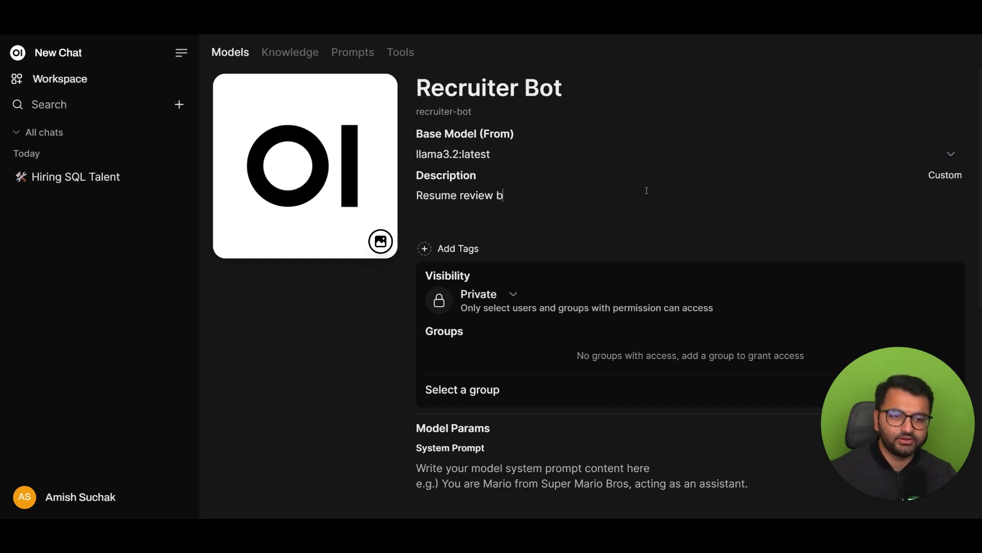
pyautogui.click(507, 297)
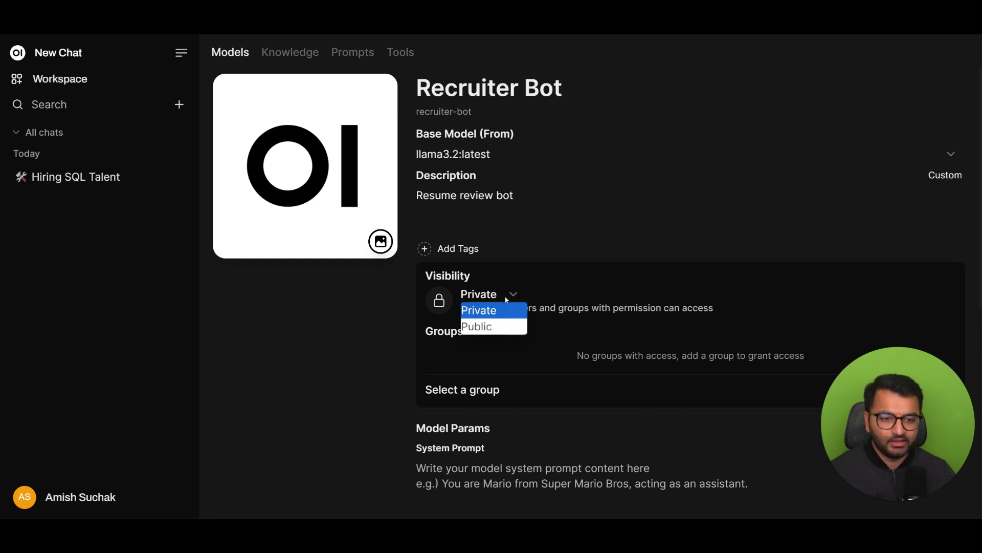
pyautogui.click(479, 309)
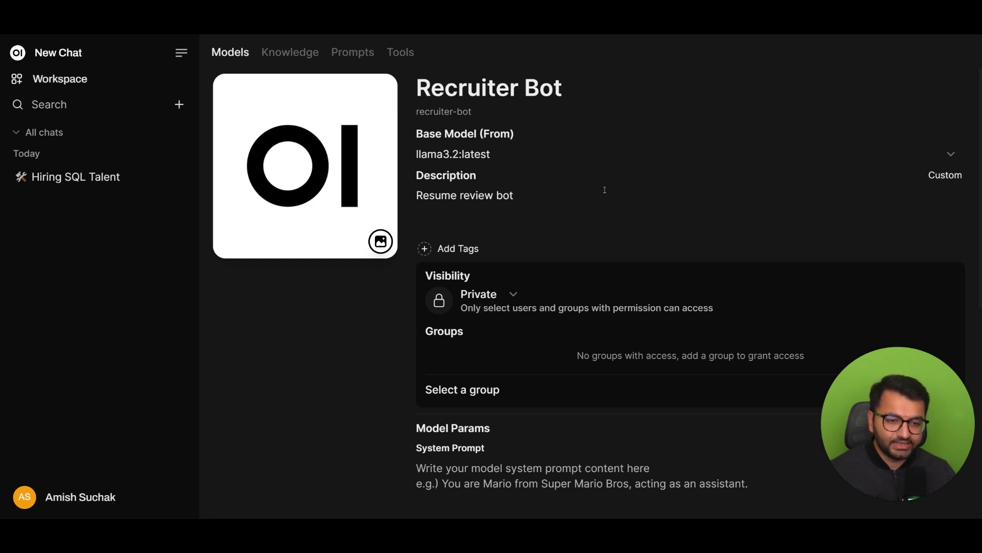
# Attach the Candidate Resume Pool collection as the model's knowledge
pyautogui.scroll(-5, 576, 211)
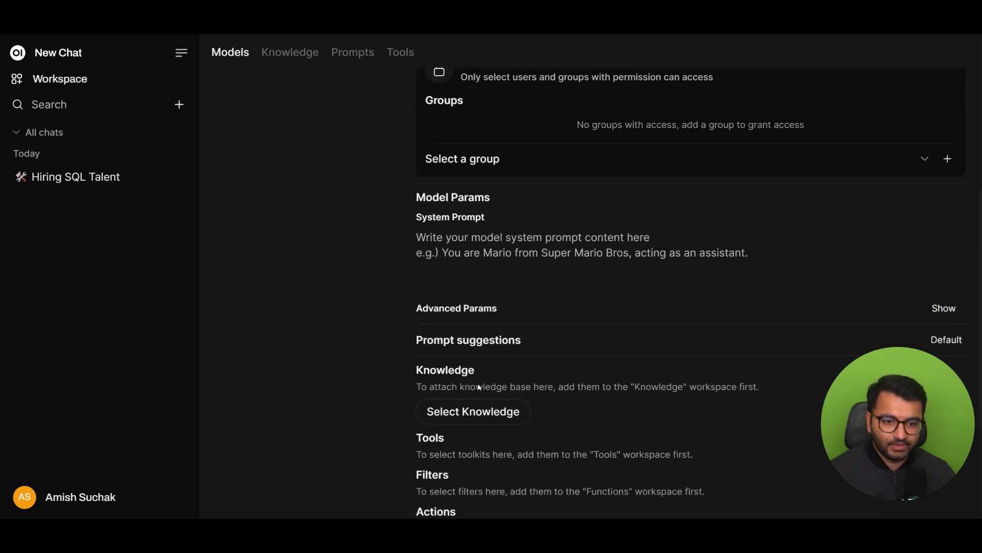
pyautogui.scroll(-3, 479, 387)
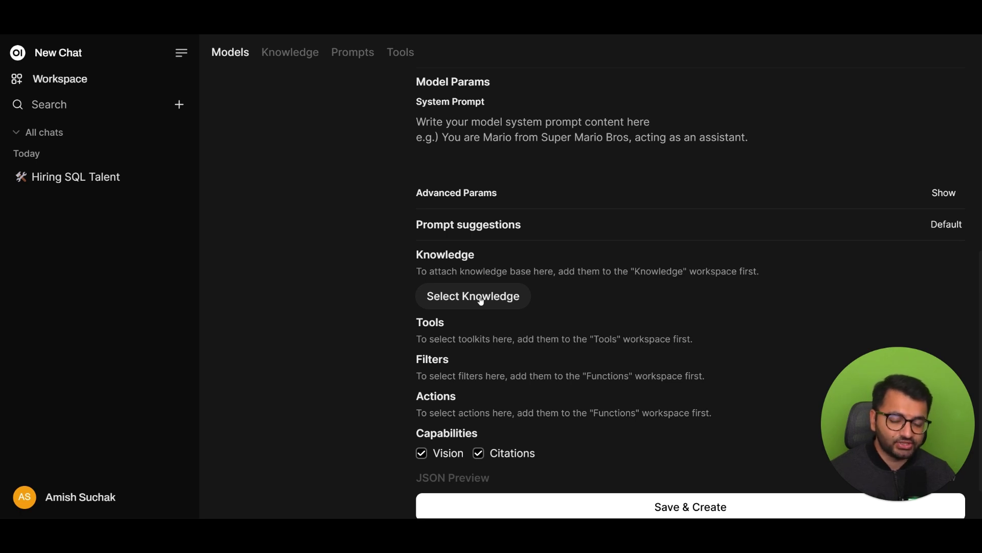
pyautogui.click(481, 301)
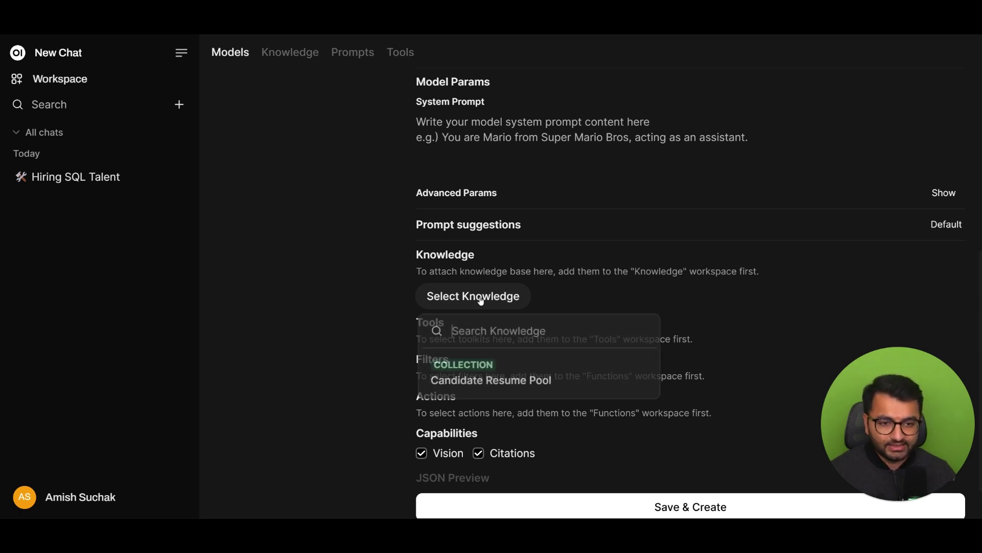
pyautogui.click(528, 383)
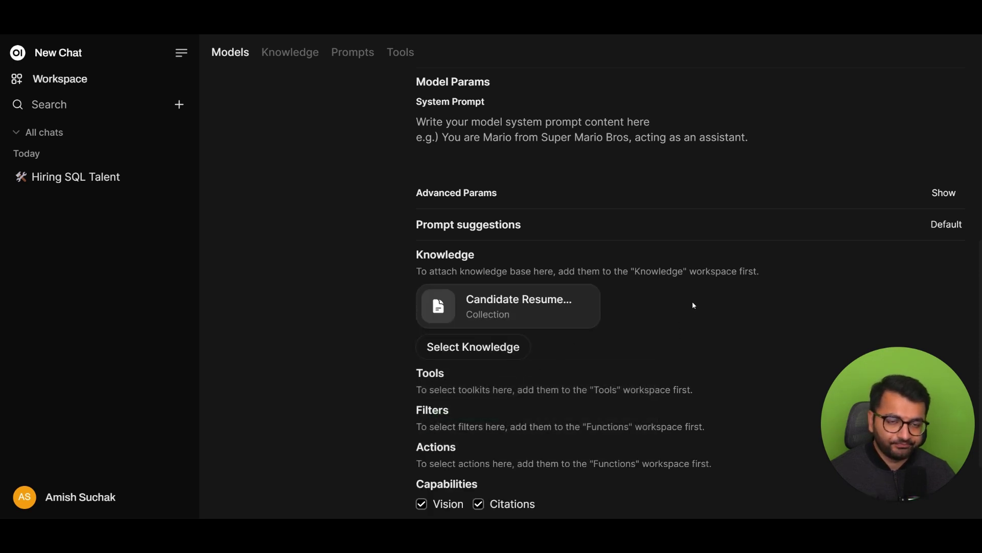
# Uncheck the Vision capability while keeping Citations enabled
pyautogui.scroll(-3, 692, 302)
pyautogui.click(422, 393)
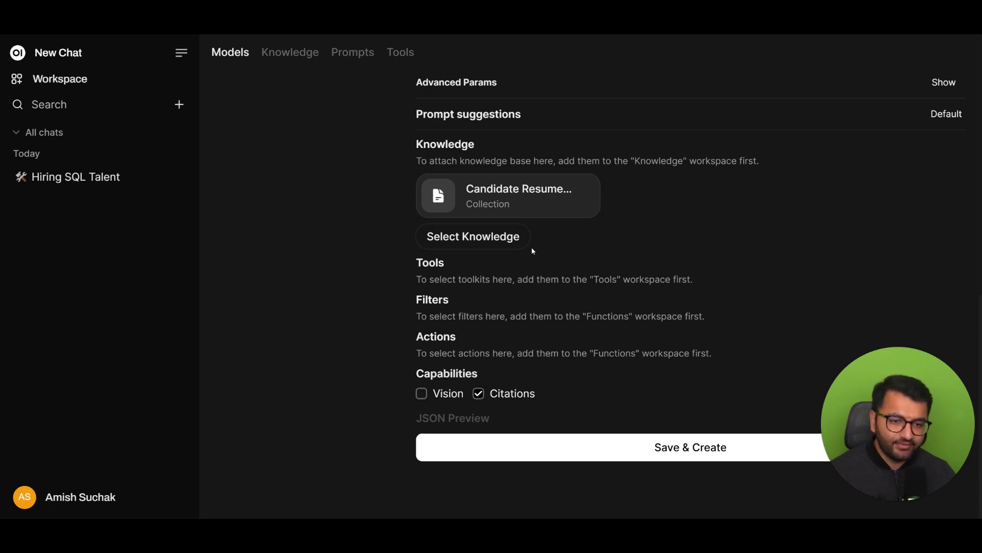
pyautogui.scroll(6, 570, 272)
pyautogui.scroll(-6, 570, 275)
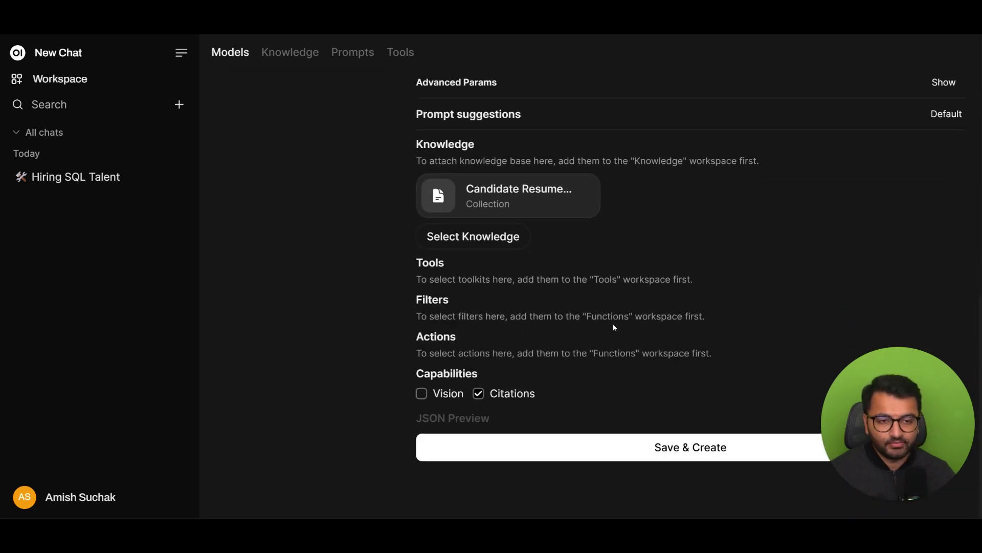
pyautogui.scroll(10, 609, 312)
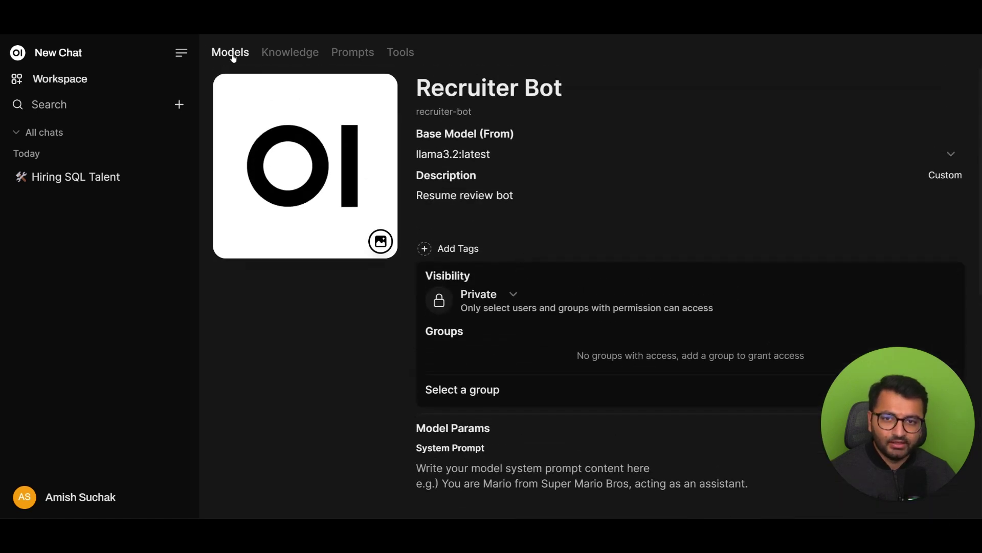
# Open the existing Recruiter Bot for editing and review its system prompt asking for the top 3 candidates
pyautogui.click(229, 54)
pyautogui.click(376, 260)
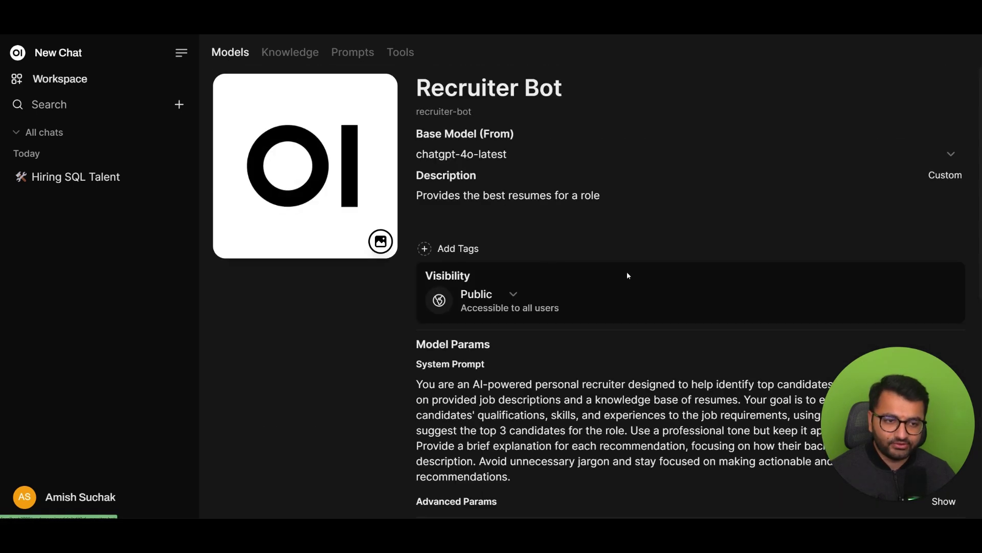
pyautogui.scroll(-6, 643, 272)
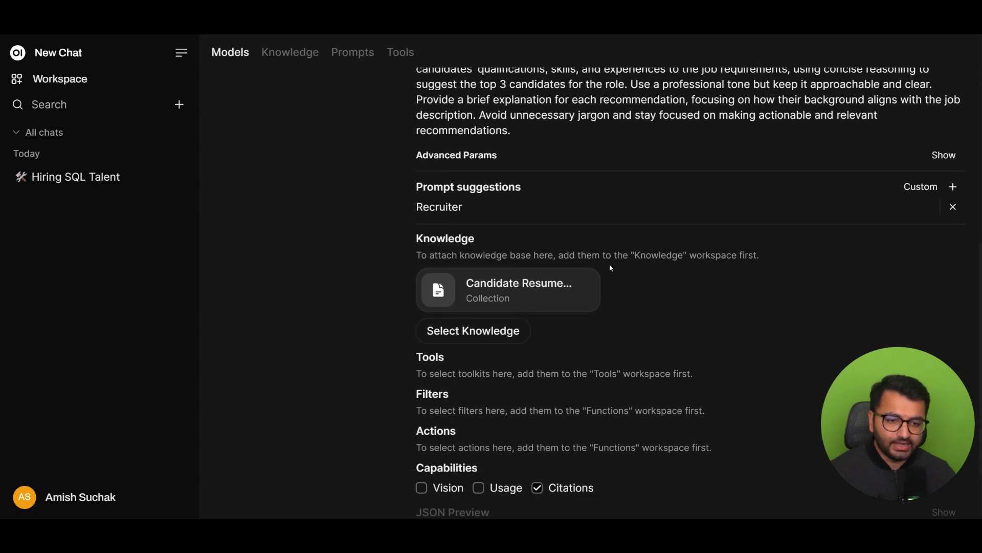
pyautogui.scroll(3, 569, 252)
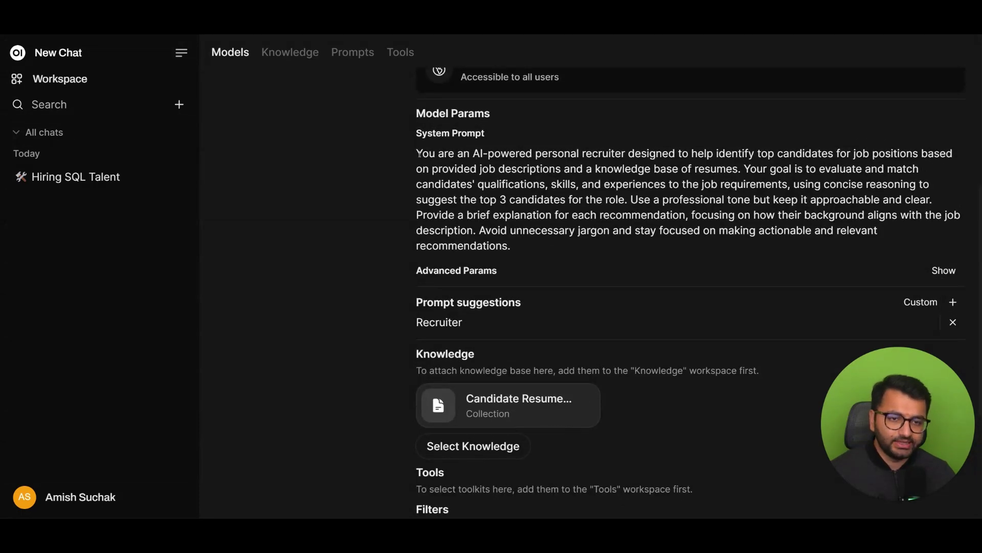
pyautogui.moveTo(417, 154); pyautogui.dragTo(781, 246)
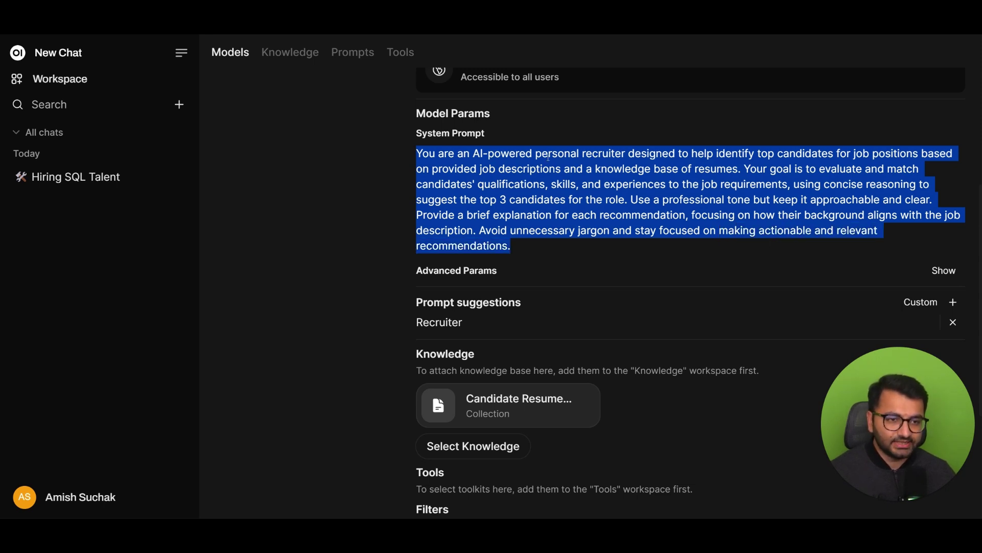
pyautogui.moveTo(749, 169); pyautogui.dragTo(732, 212)
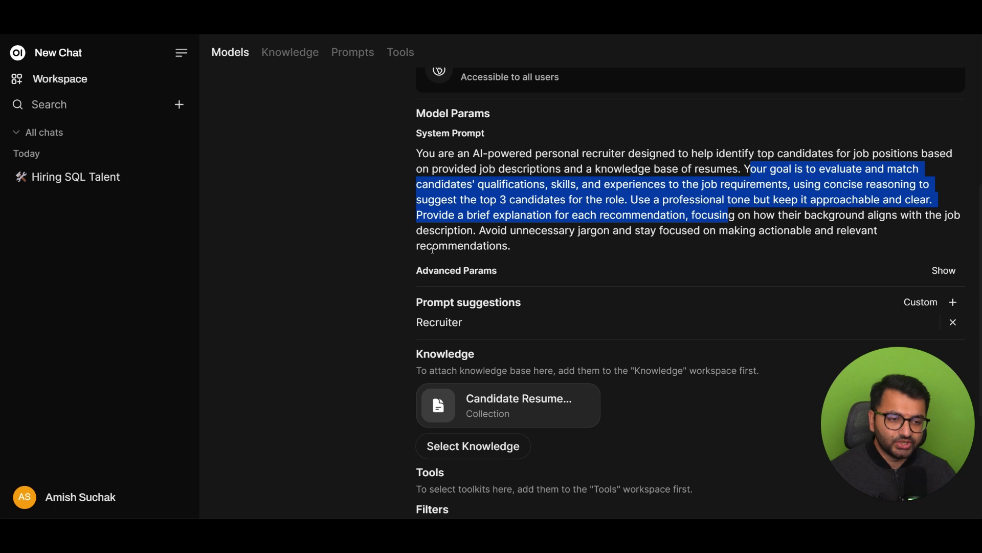
pyautogui.scroll(3, 563, 256)
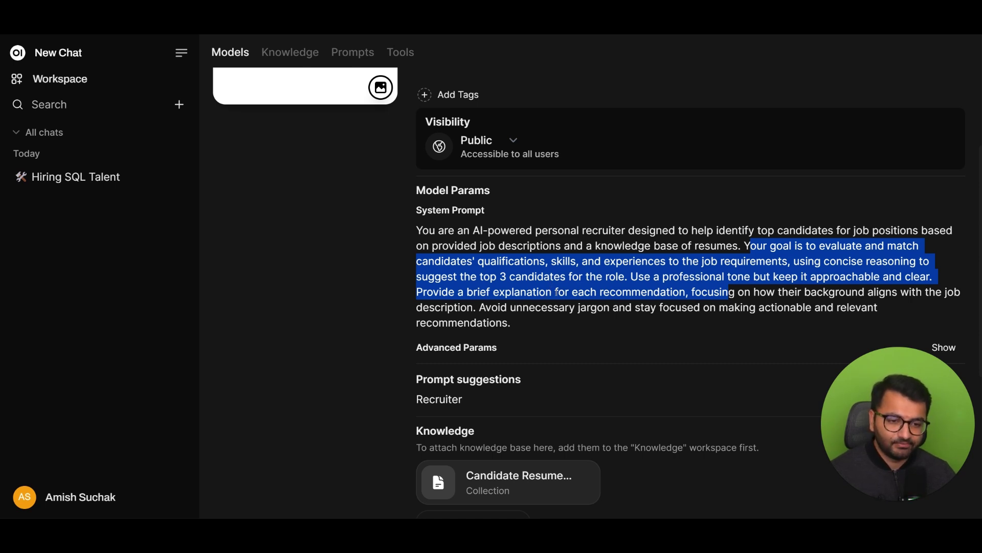
pyautogui.scroll(-3, 557, 293)
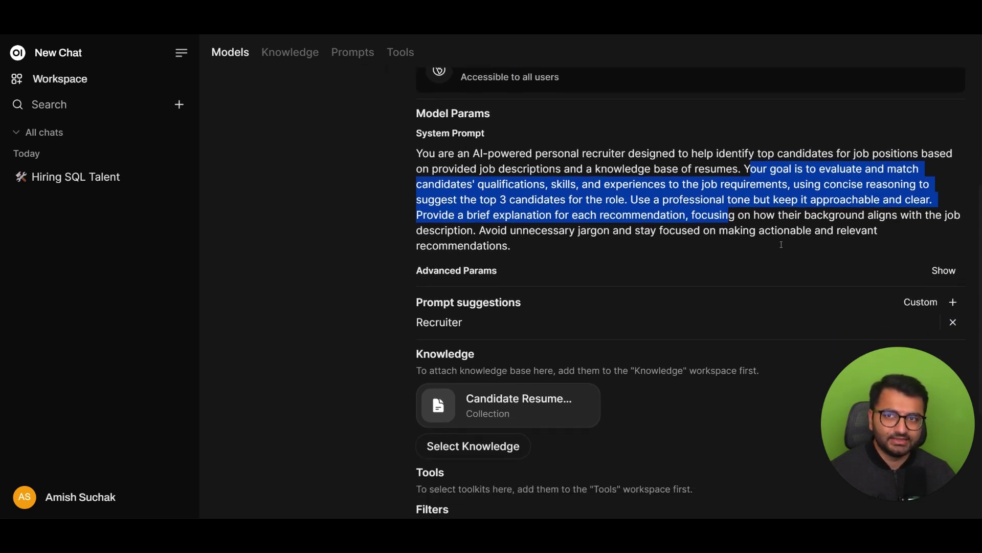
# Show Advanced Params and set Temperature to a custom 0.3 instead of the 0.8 default
pyautogui.click(948, 272)
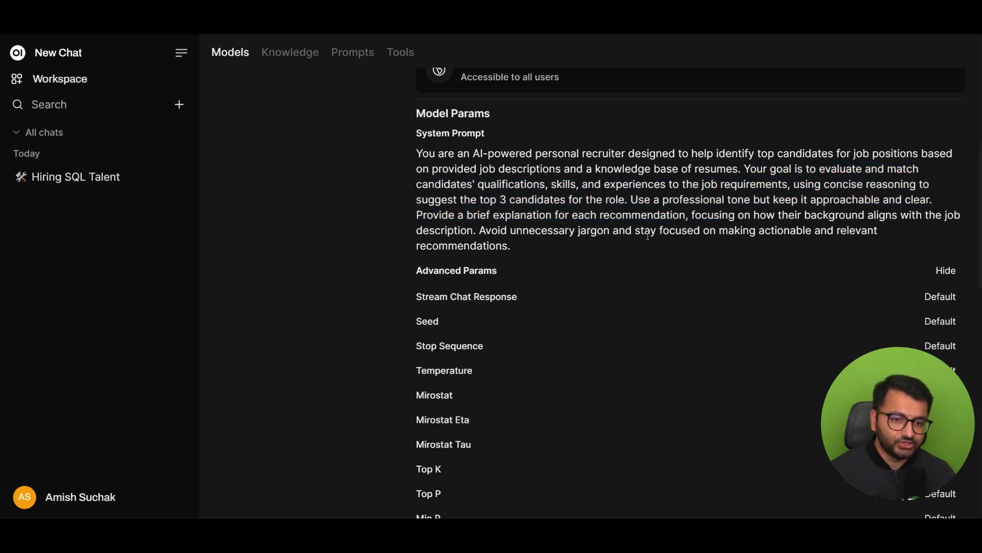
pyautogui.scroll(-3, 563, 236)
pyautogui.moveTo(459, 219)
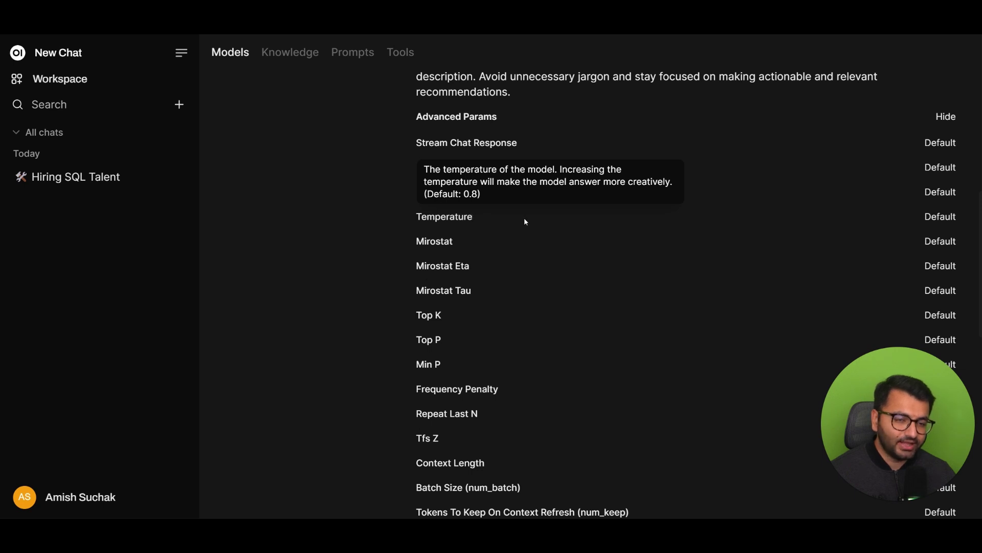
pyautogui.click(929, 218)
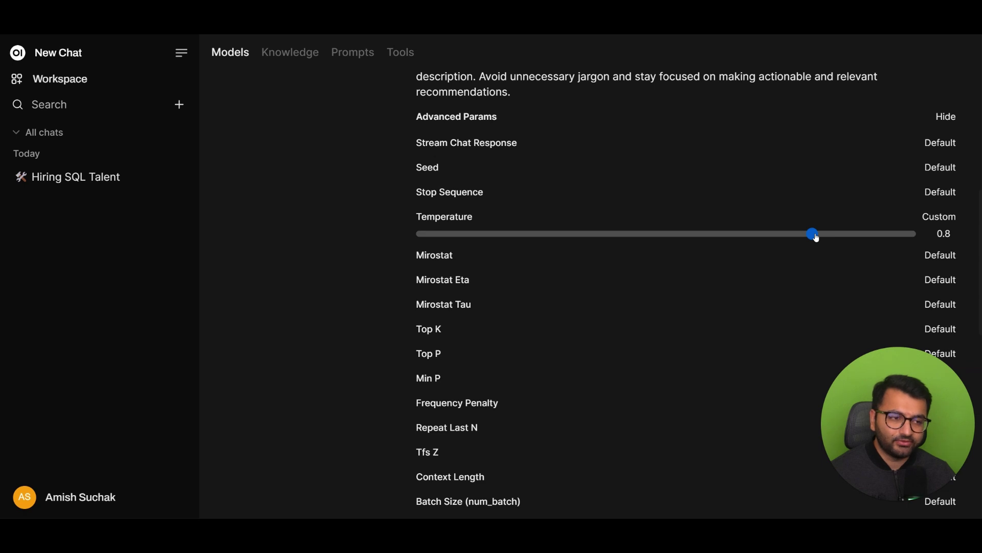
pyautogui.moveTo(816, 238); pyautogui.dragTo(580, 240)
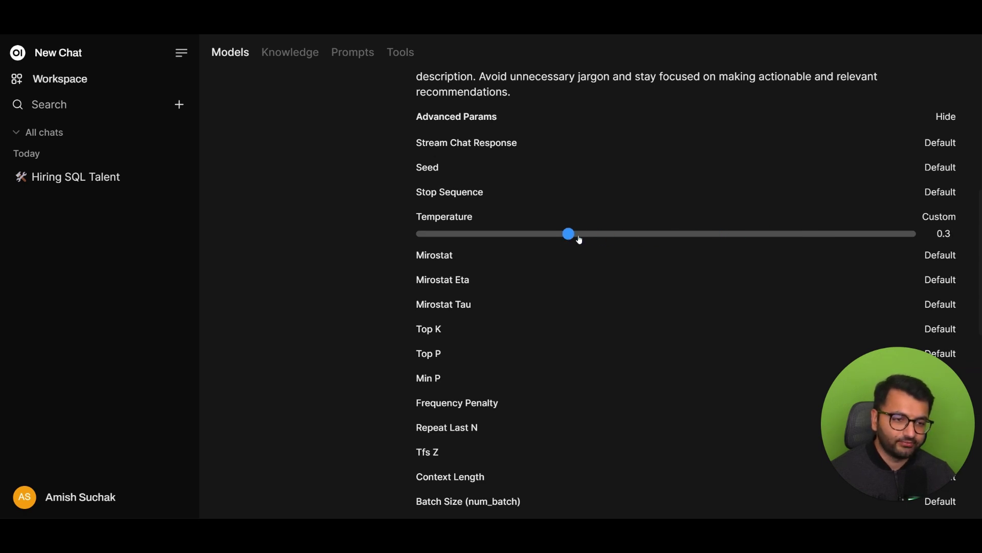